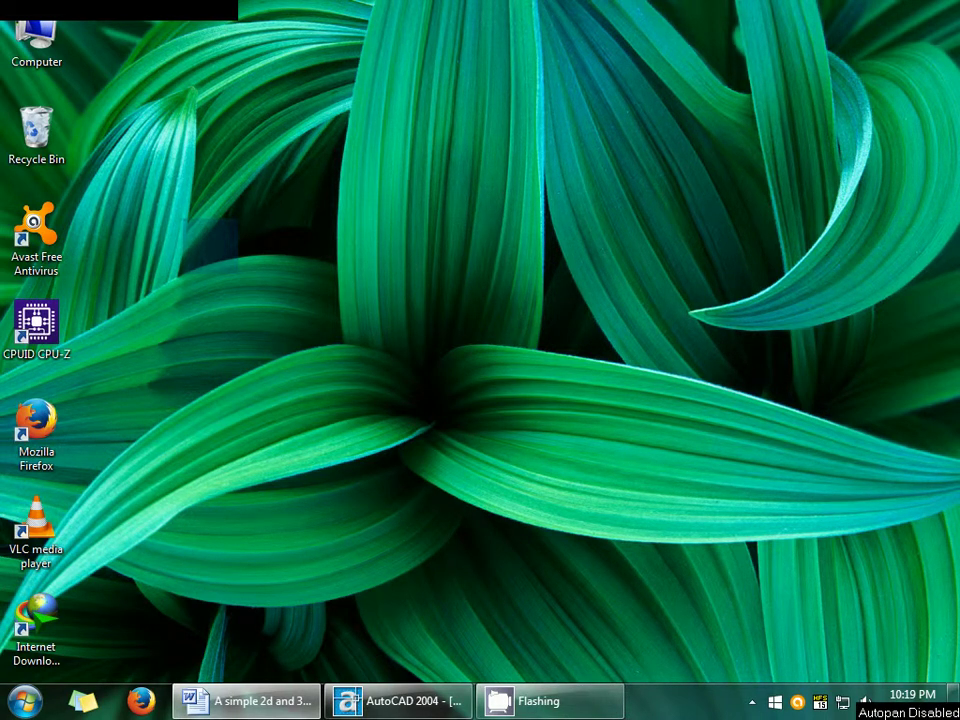
Show the house model tutorial's title page in Word, then switch to AutoCAD 2004
{"action": "left_click", "coordinate": [222, 698]}
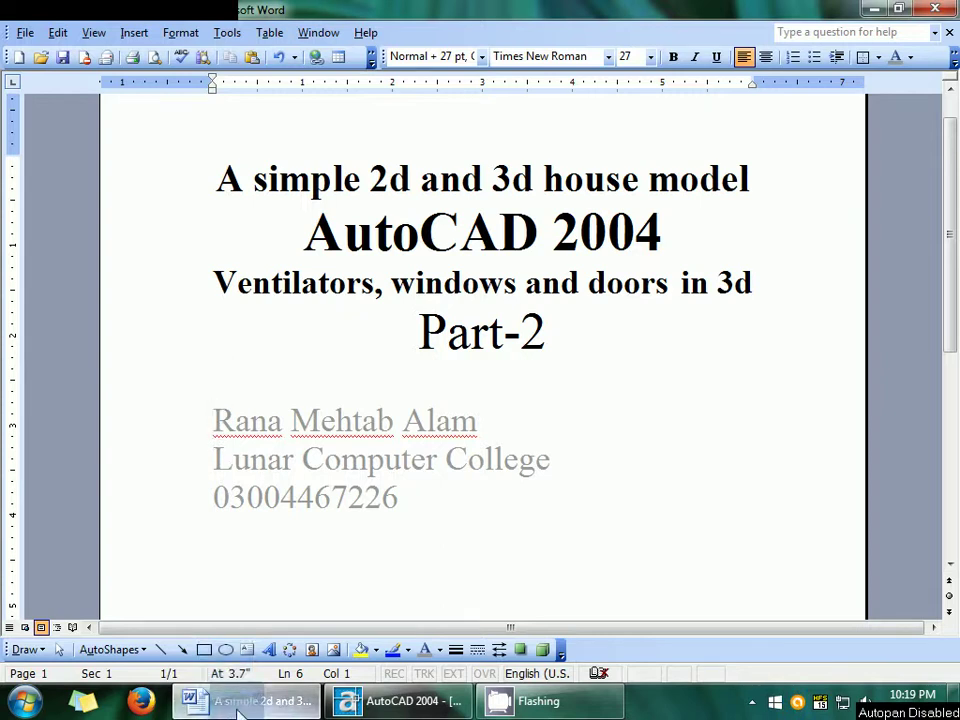
{"action": "left_click", "coordinate": [383, 705]}
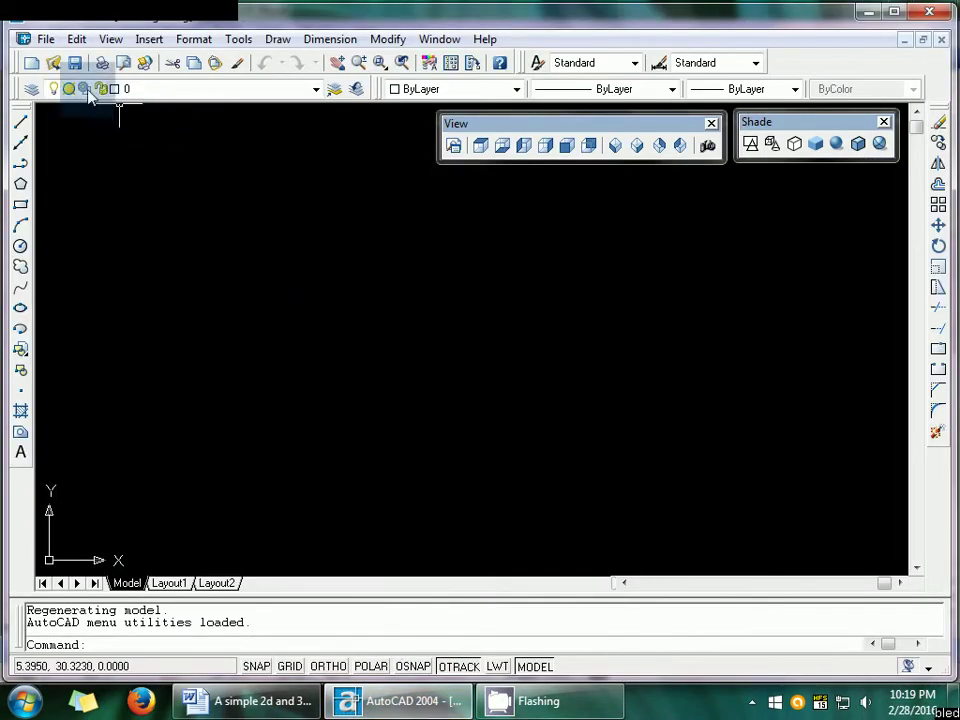
Open the dr1 drawing of the 3D house walls and frame the model in view
{"action": "left_click", "coordinate": [53, 63]}
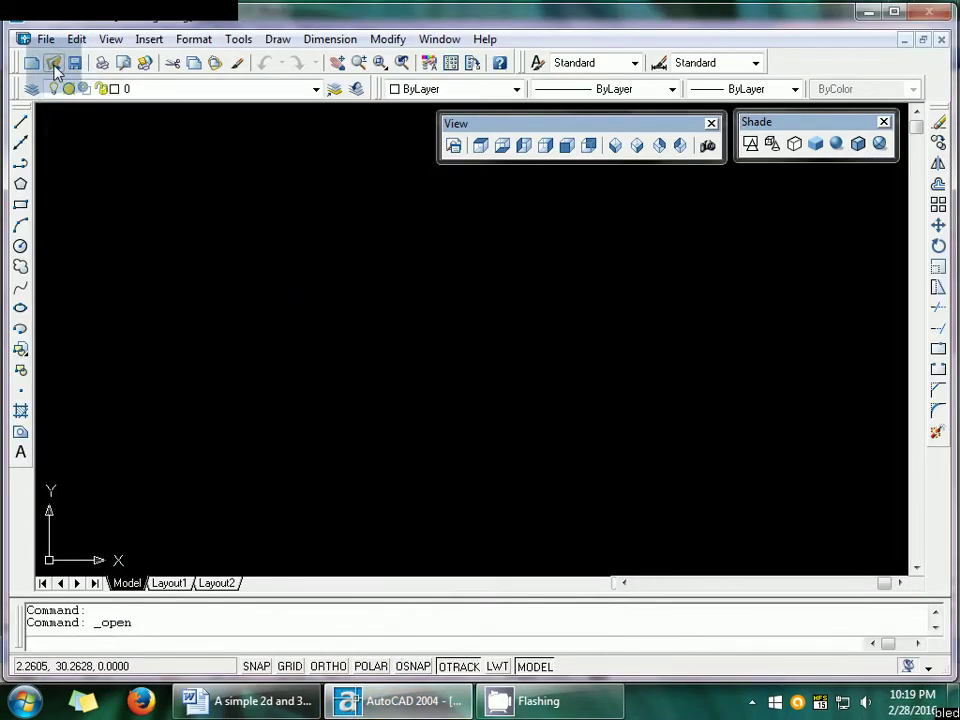
{"action": "double_click", "coordinate": [320, 297]}
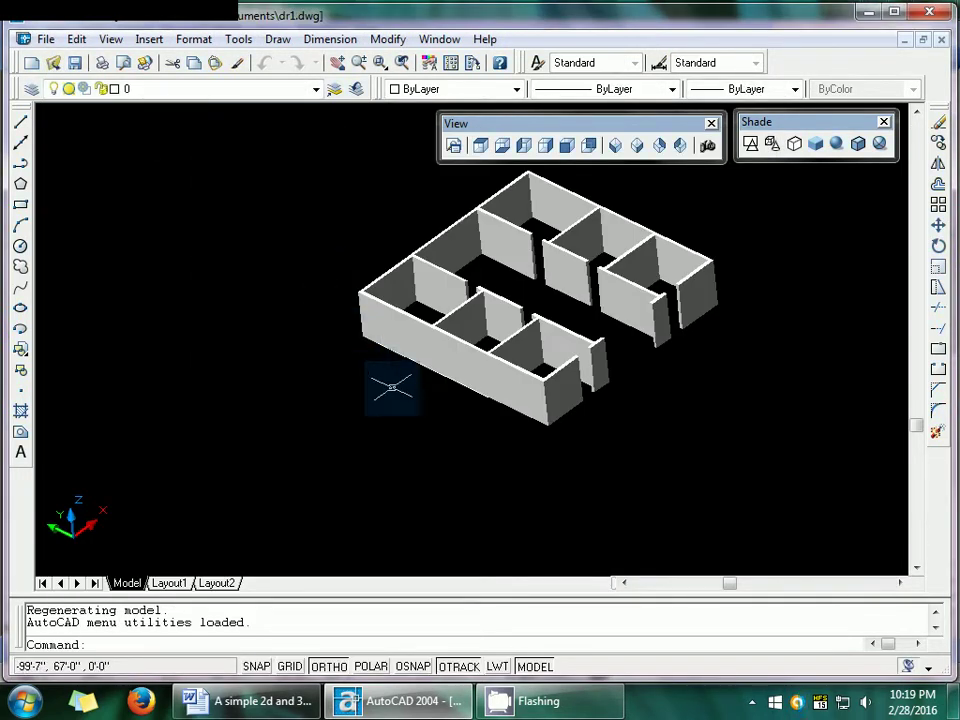
{"action": "scroll", "coordinate": [392, 388], "scroll_direction": "up", "scroll_amount": 5}
{"action": "scroll", "coordinate": [392, 374], "scroll_direction": "down", "scroll_amount": 5}
{"action": "left_click", "coordinate": [916, 112]}
{"action": "left_click_drag", "start_coordinate": [920, 117], "coordinate": [920, 117]}
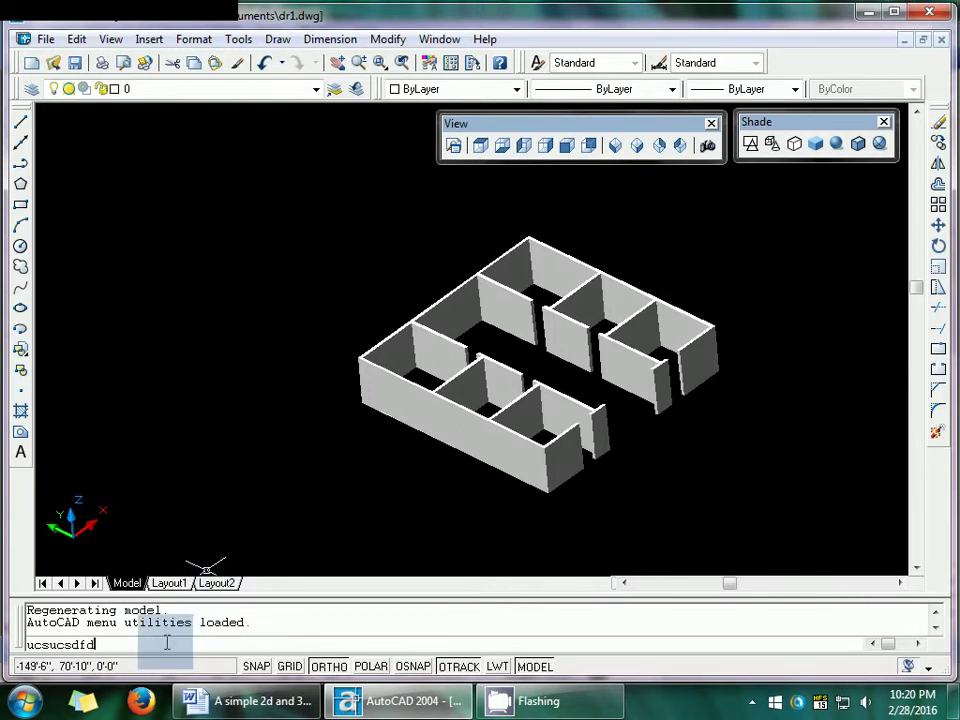
Start defining a new UCS by the 3point method
{"action": "key", "text": "BackSpace"}
{"action": "key", "text": "BackSpace"}
{"action": "key", "text": "BackSpace"}
{"action": "key", "text": "BackSpace"}
{"action": "key", "text": "BackSpace"}
{"action": "key", "text": "BackSpace"}
{"action": "key", "text": "BackSpace"}
{"action": "key", "text": "Return"}
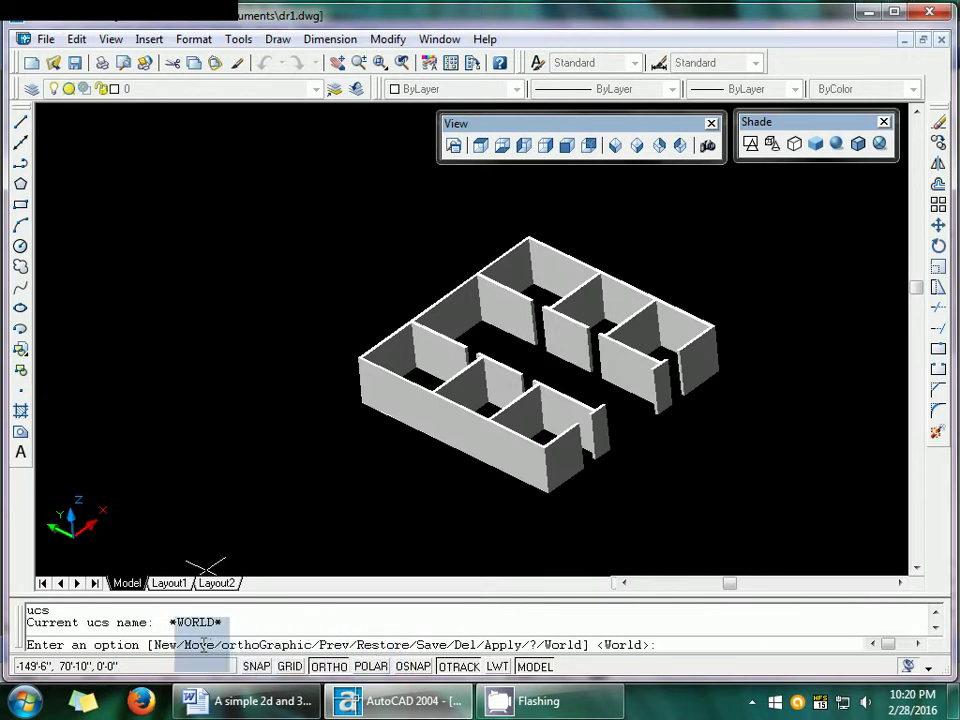
{"action": "type", "text": "n"}
{"action": "key", "text": "Return"}
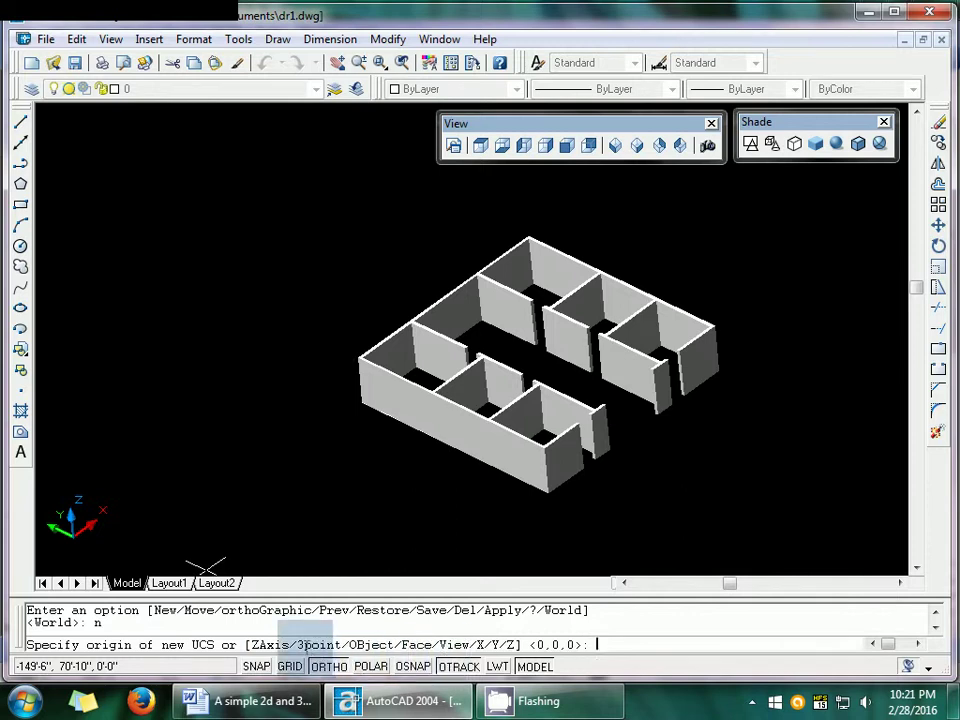
{"action": "type", "text": "3"}
{"action": "key", "text": "Return"}
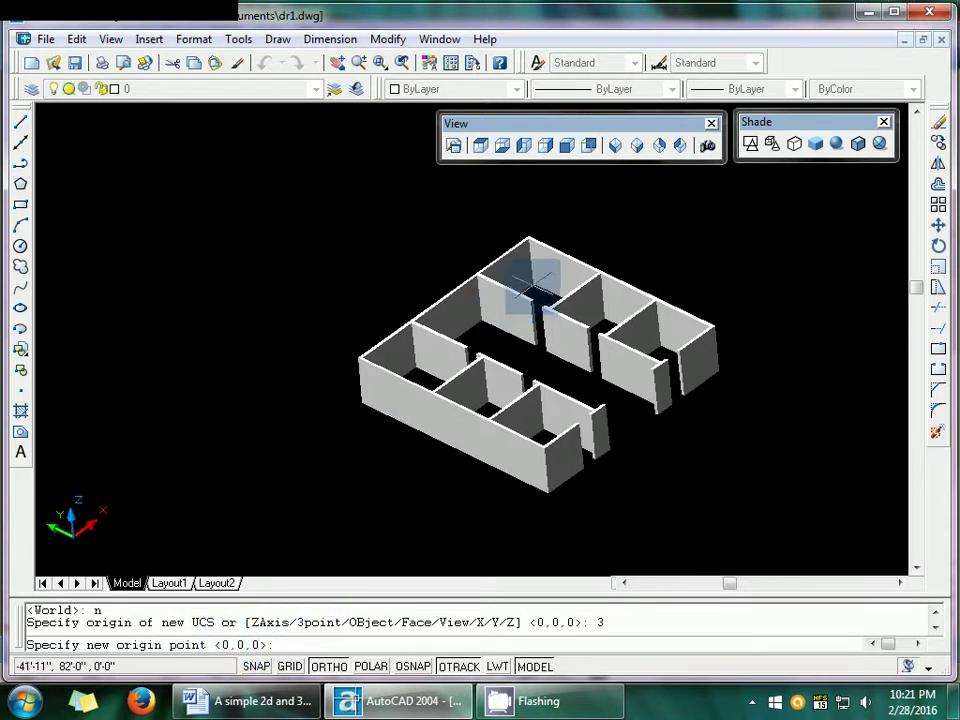
With object snap on, pick the back wall's corner, X and Y points, then turn OSNAP off
{"action": "left_click", "coordinate": [328, 666]}
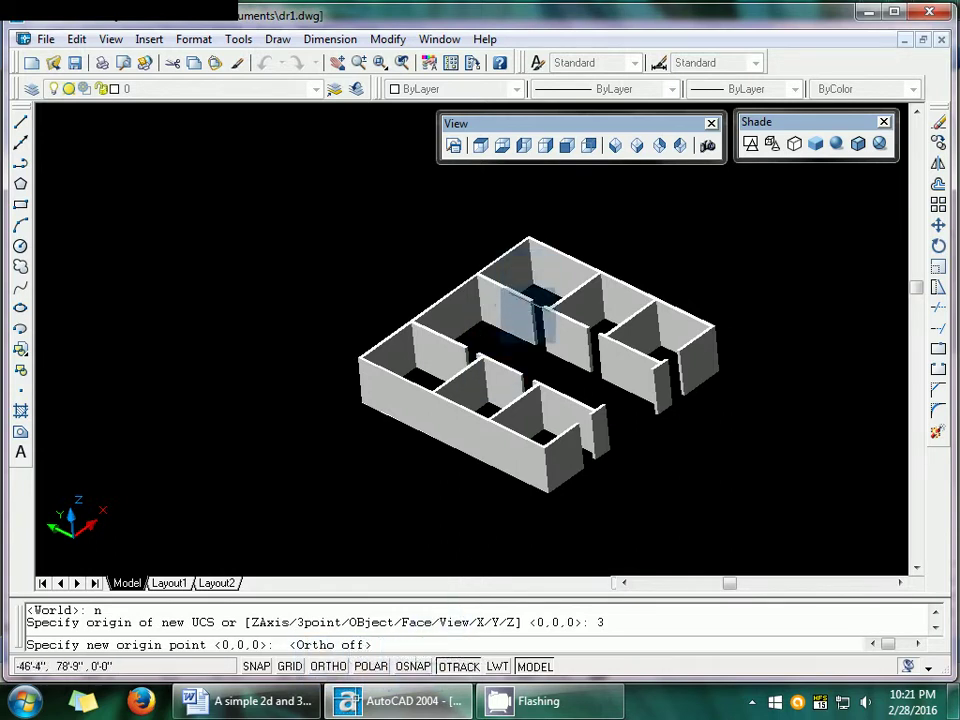
{"action": "left_click", "coordinate": [413, 666]}
{"action": "left_click", "coordinate": [330, 668]}
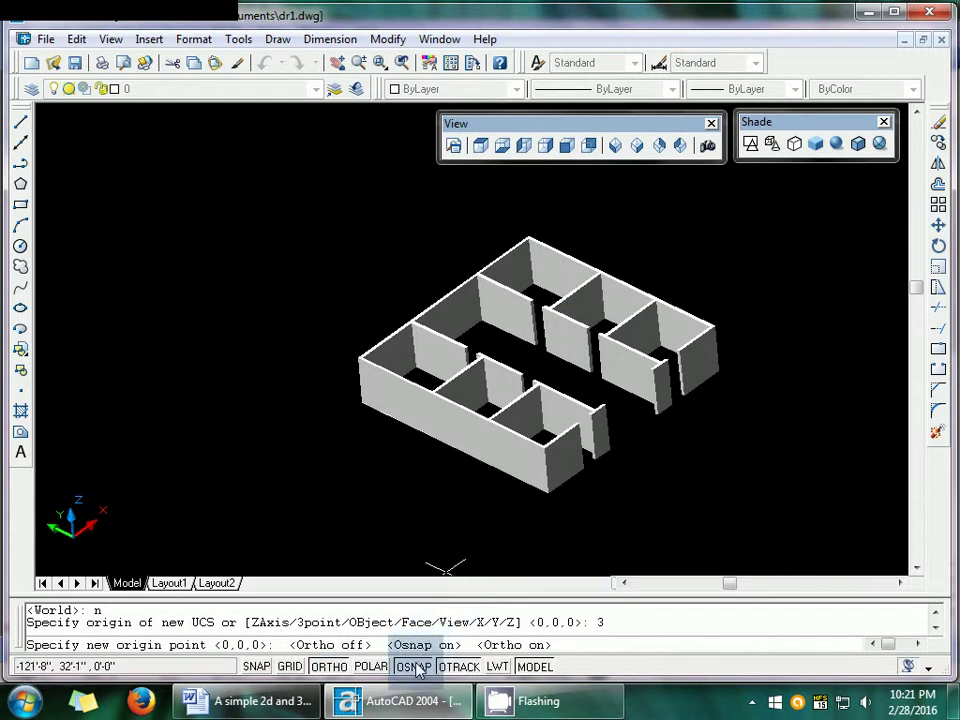
{"action": "left_click", "coordinate": [533, 287]}
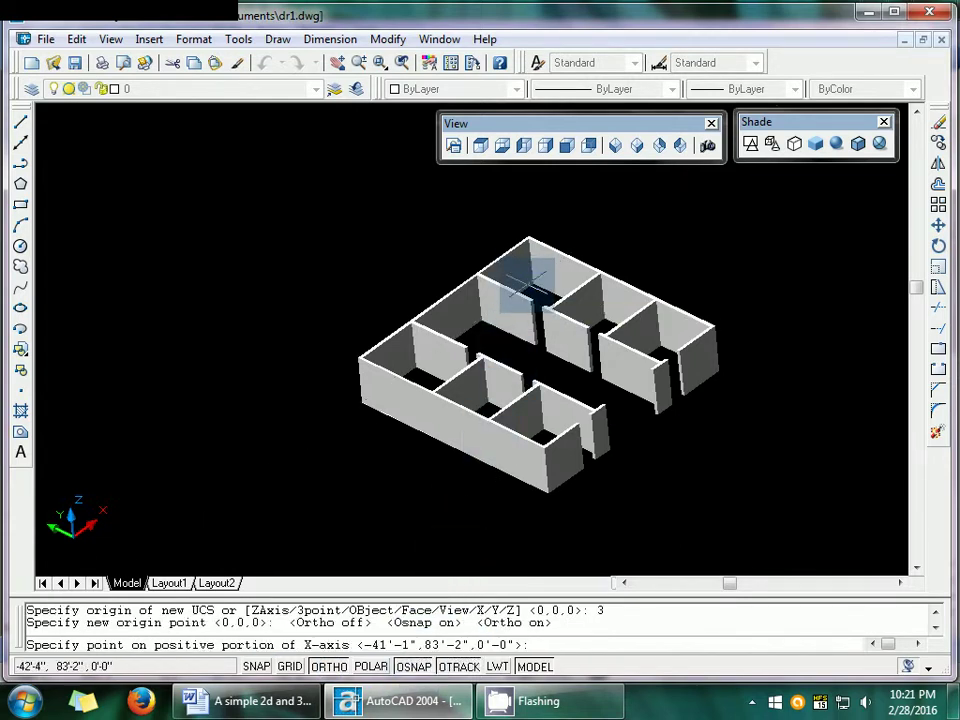
{"action": "left_click", "coordinate": [528, 238]}
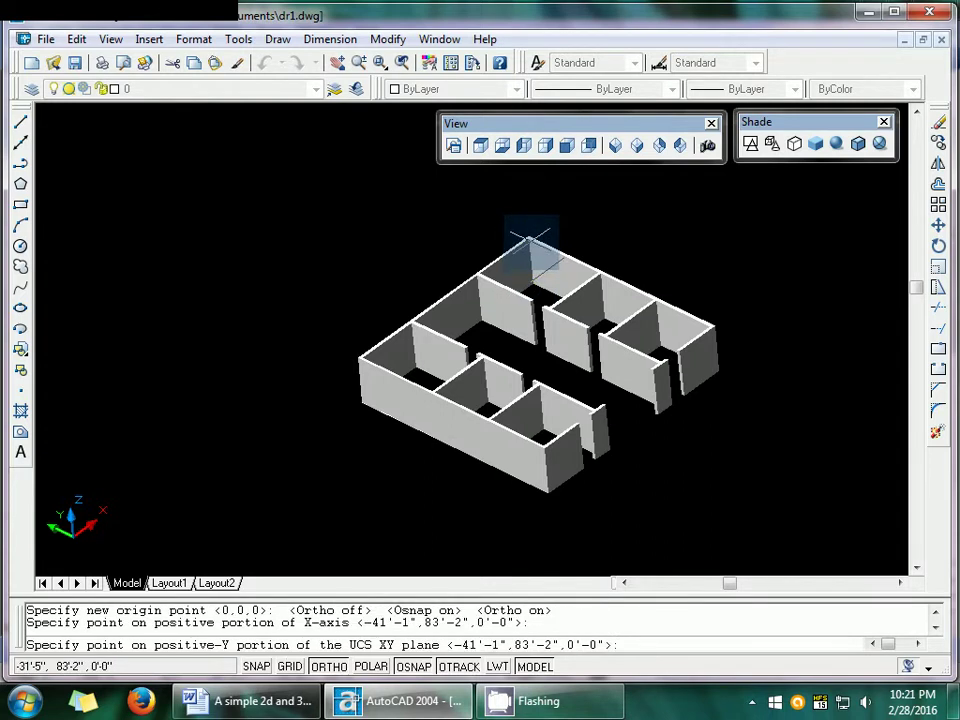
{"action": "left_click", "coordinate": [598, 271]}
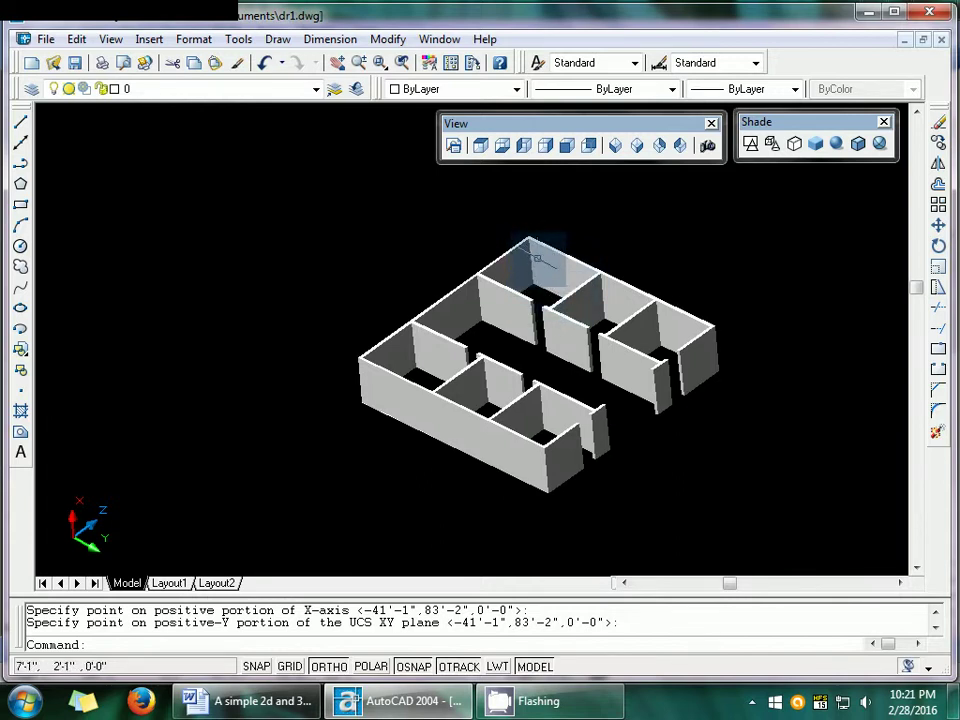
{"action": "left_click", "coordinate": [412, 676]}
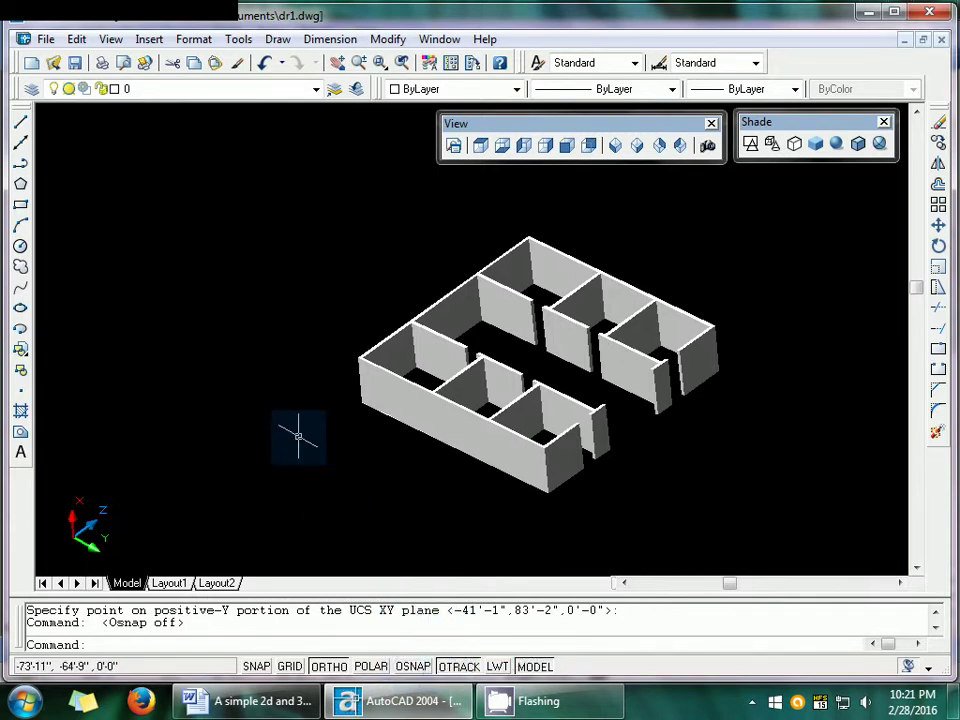
Draw a small rectangle on the back wall with REC
{"action": "type", "text": "rec"}
{"action": "key", "text": "Return"}
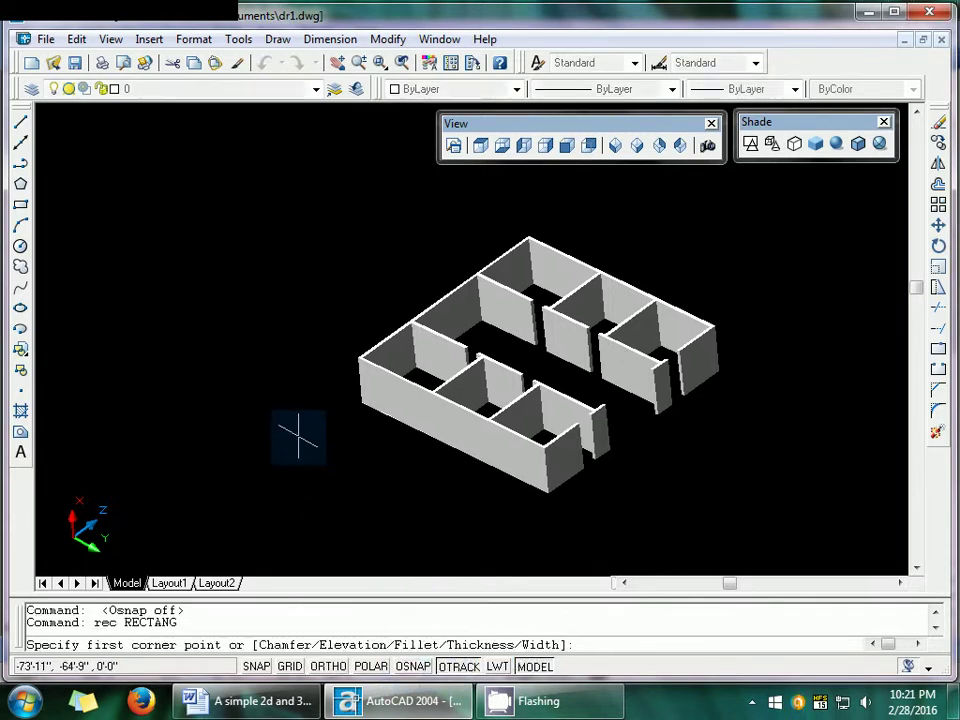
{"action": "left_click", "coordinate": [533, 278]}
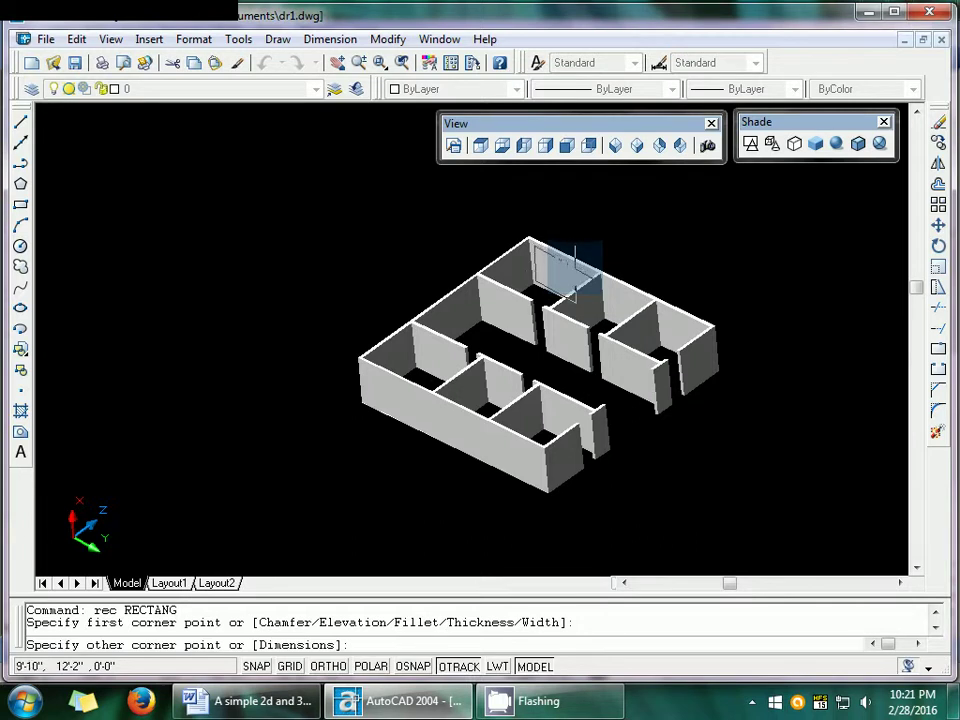
{"action": "left_click", "coordinate": [575, 266]}
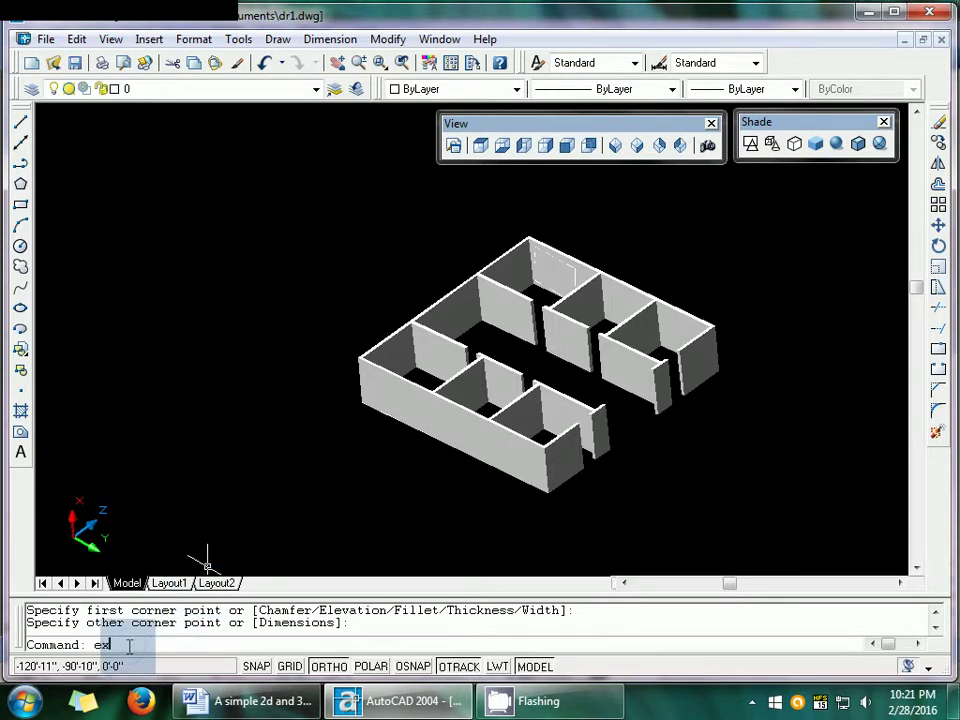
Extrude the rectangle to a height of 10 with zero taper
{"action": "type", "text": "ext"}
{"action": "key", "text": "Return"}
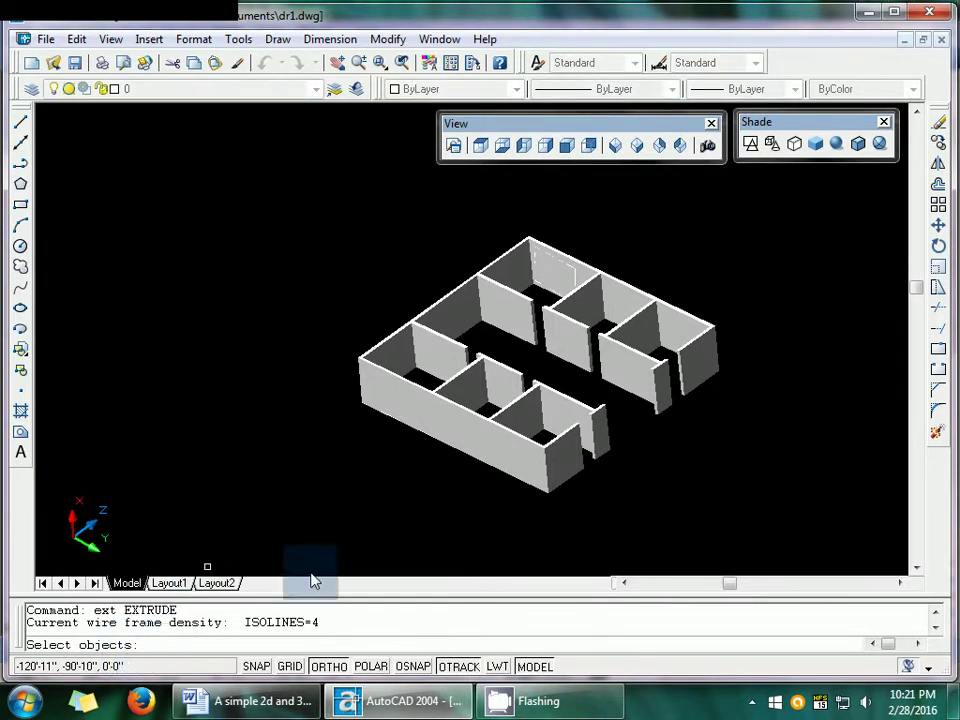
{"action": "left_click", "coordinate": [571, 265]}
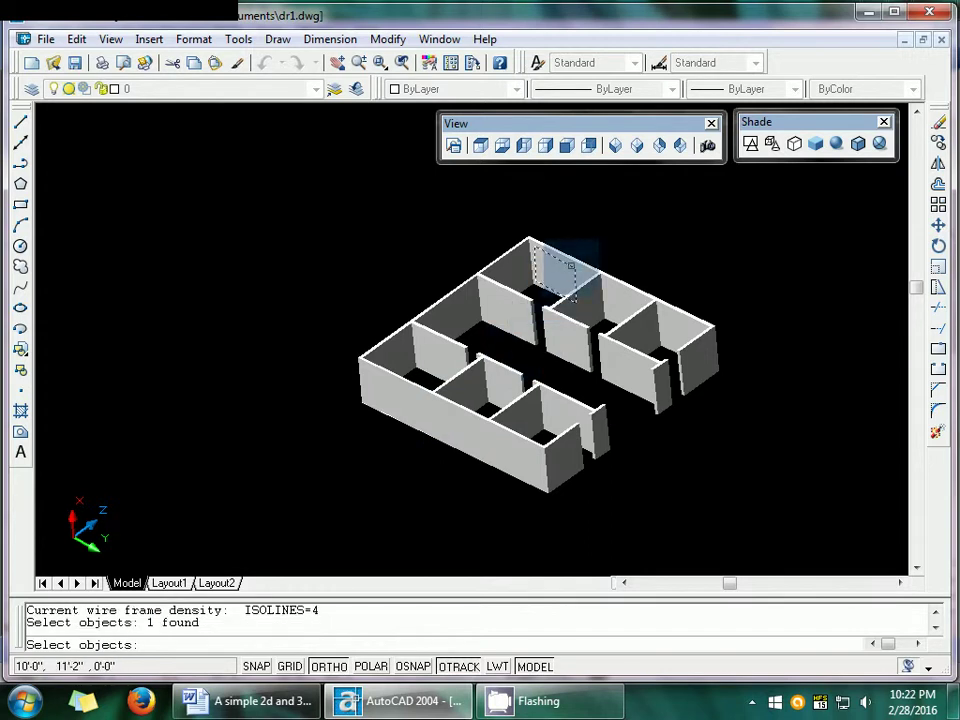
{"action": "key", "text": "Return"}
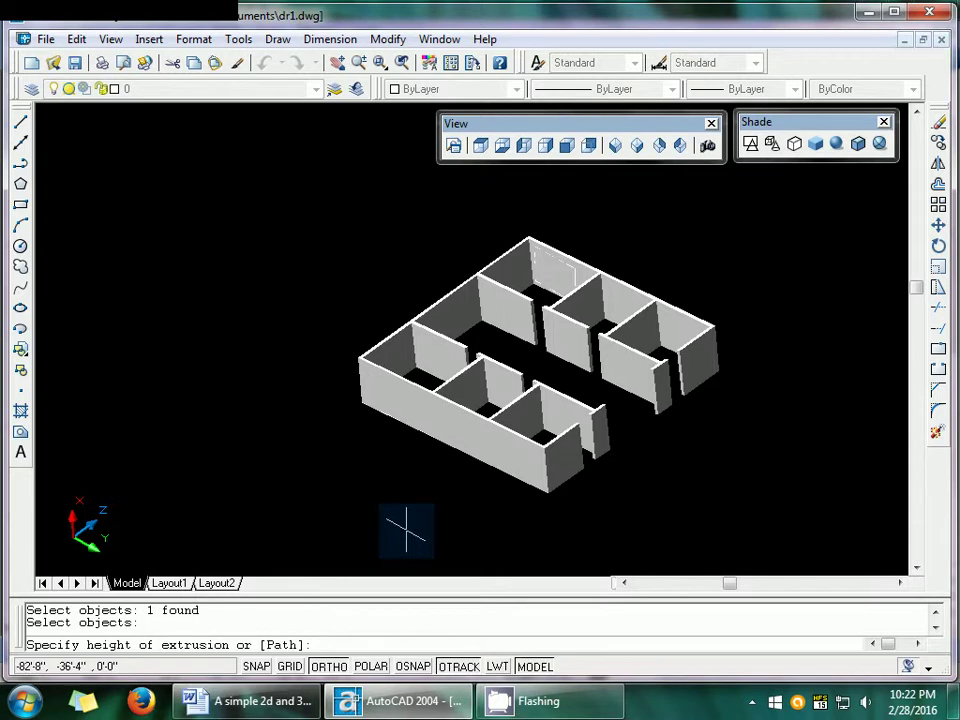
{"action": "key", "text": "Return"}
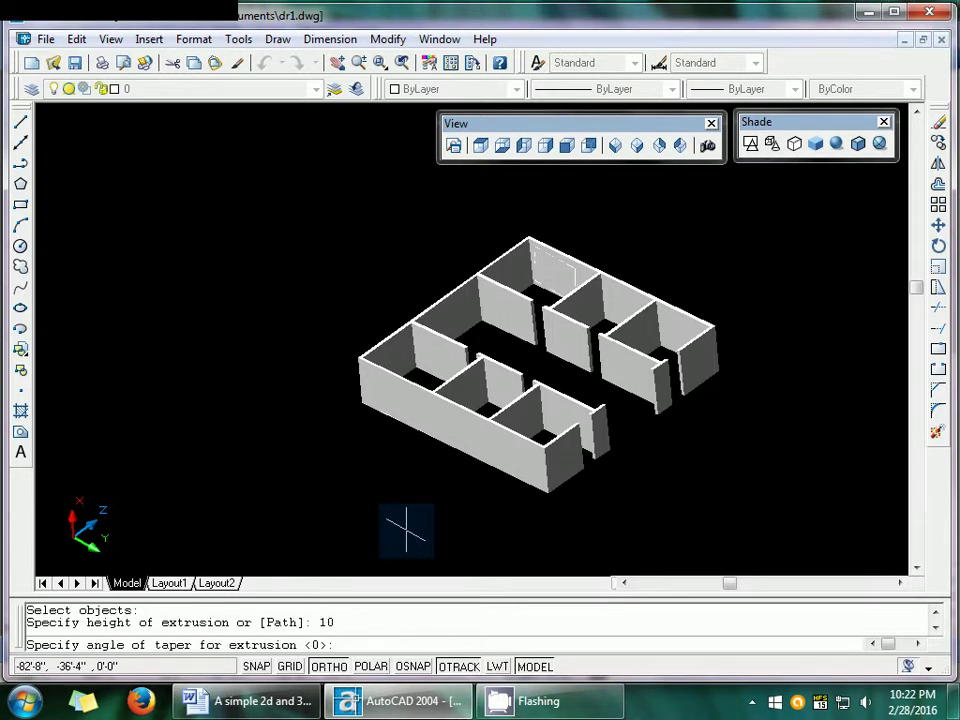
{"action": "key", "text": "Return"}
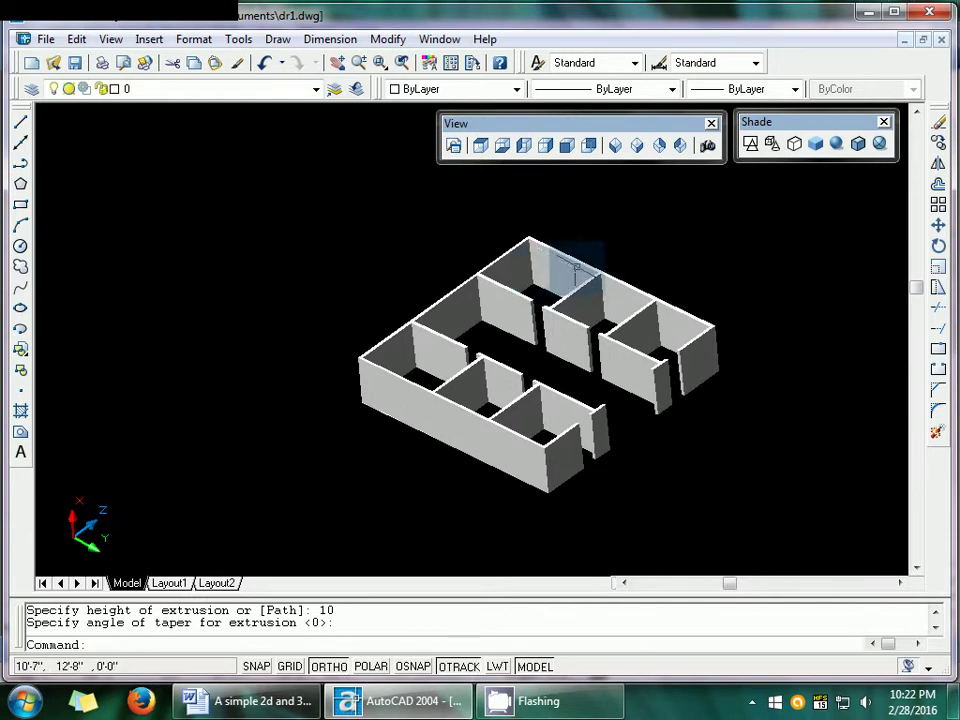
Subtract the small ventilator box from the house walls, leaving an opening in the back wall
{"action": "key", "text": "Escape"}
{"action": "key", "text": "Escape"}
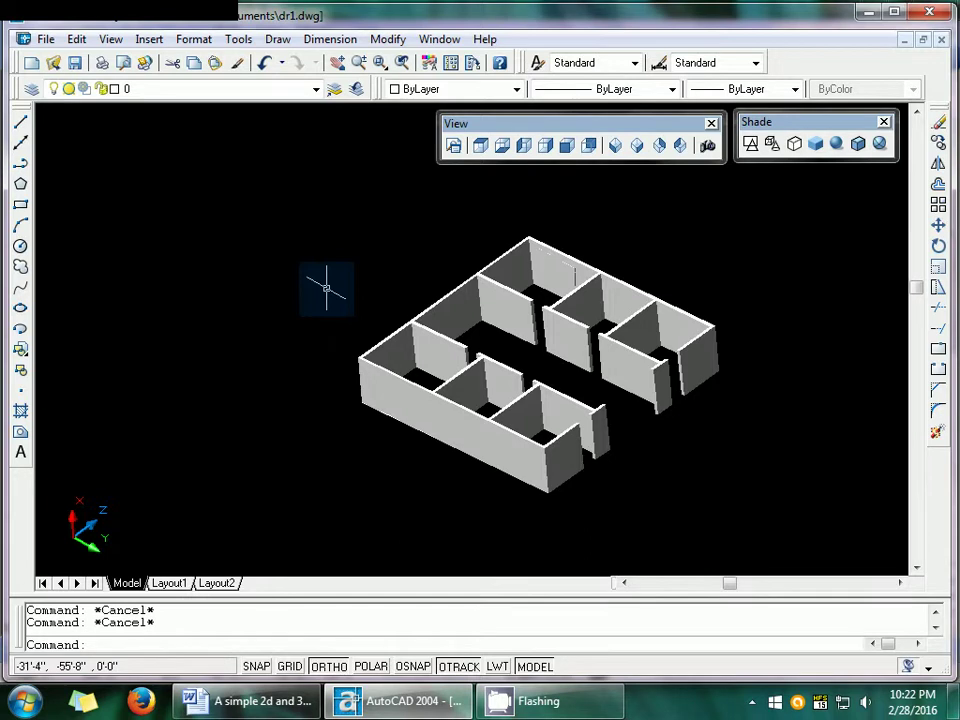
{"action": "key", "text": "Return"}
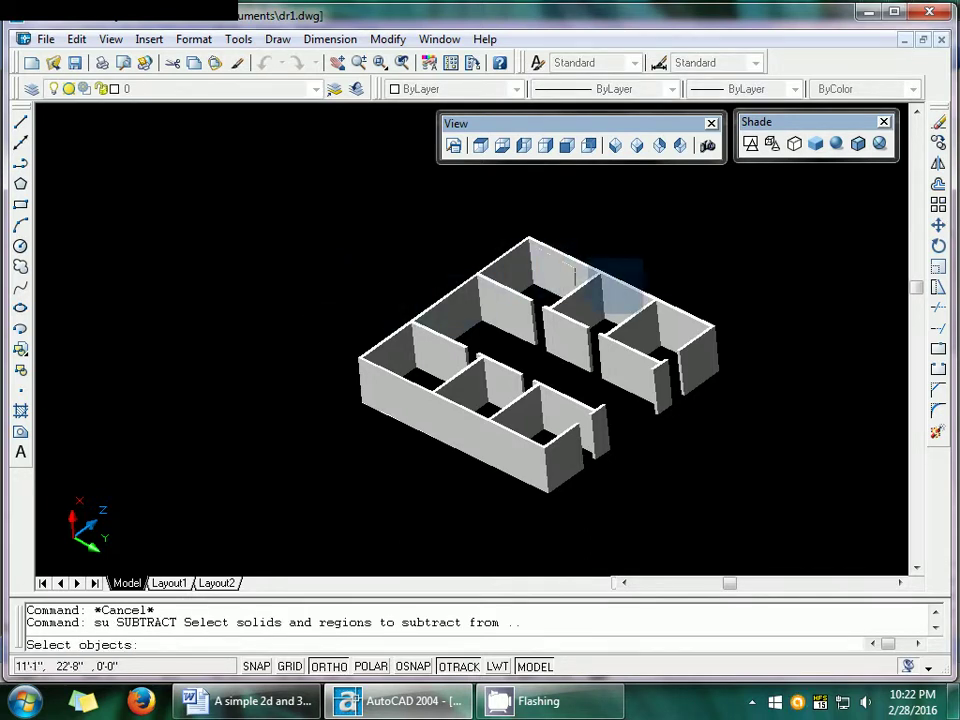
{"action": "left_click", "coordinate": [623, 284]}
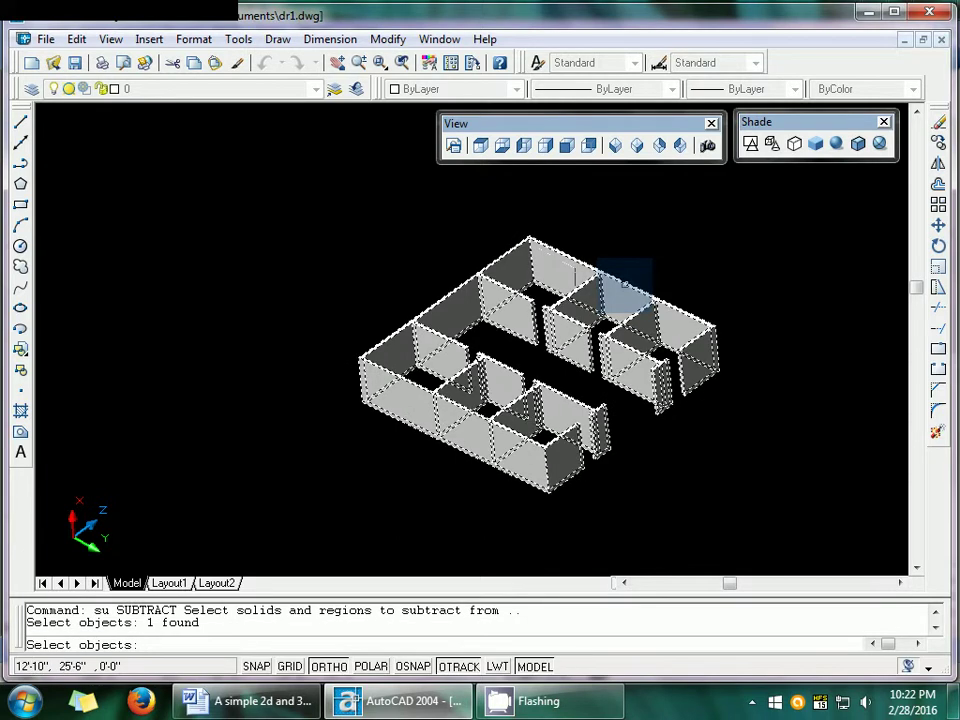
{"action": "key", "text": "Return"}
{"action": "left_click", "coordinate": [563, 265]}
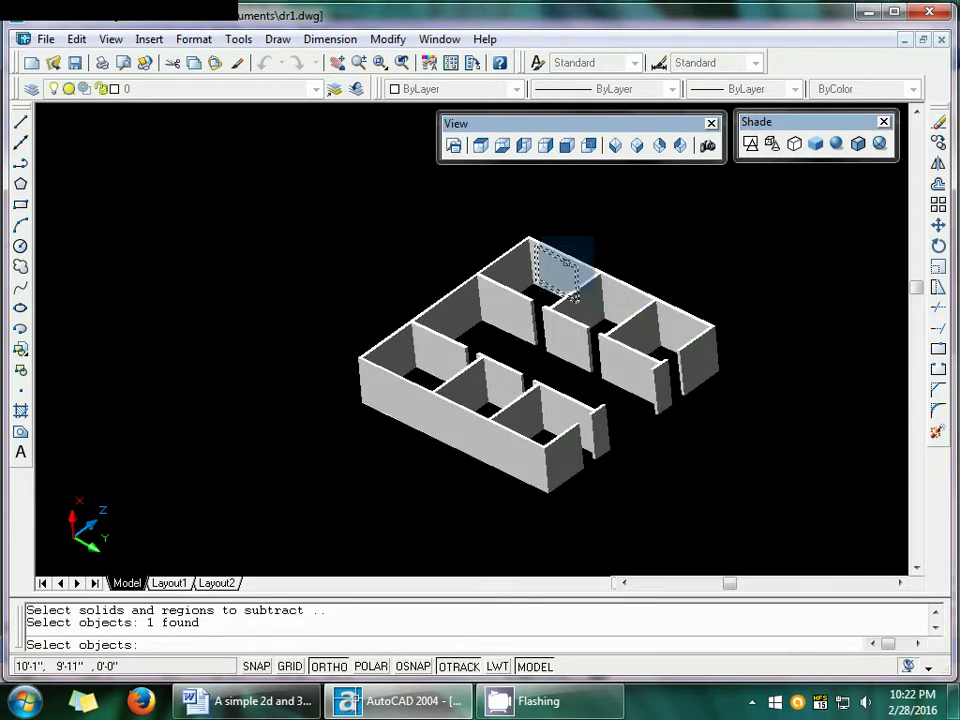
{"action": "key", "text": "Return"}
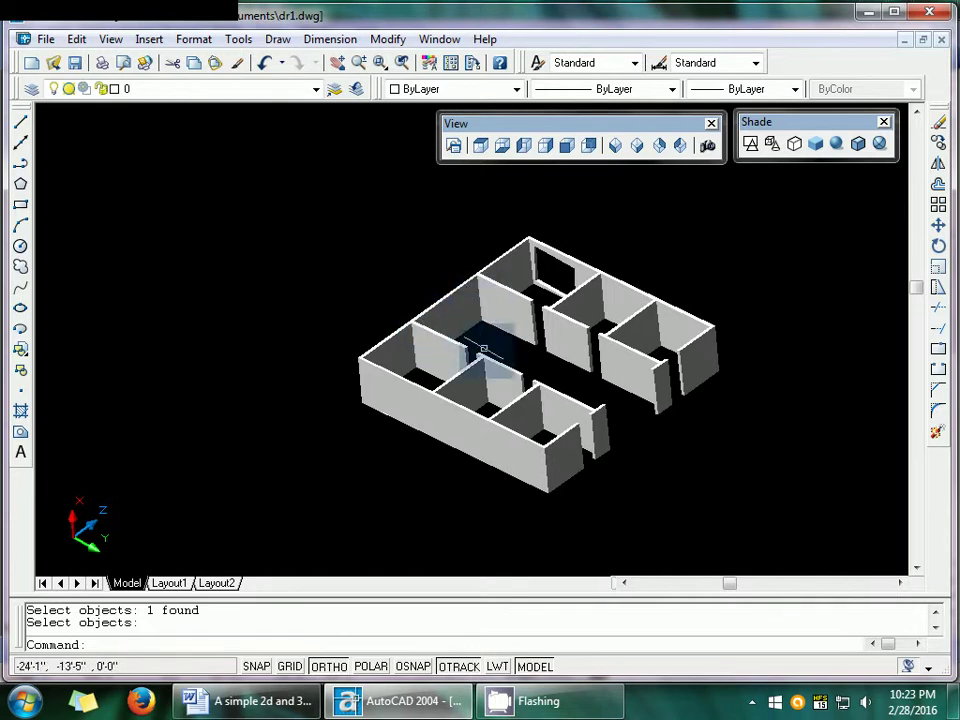
Switch to SE Isometric view and begin a new three-point UCS
{"action": "left_click", "coordinate": [637, 145]}
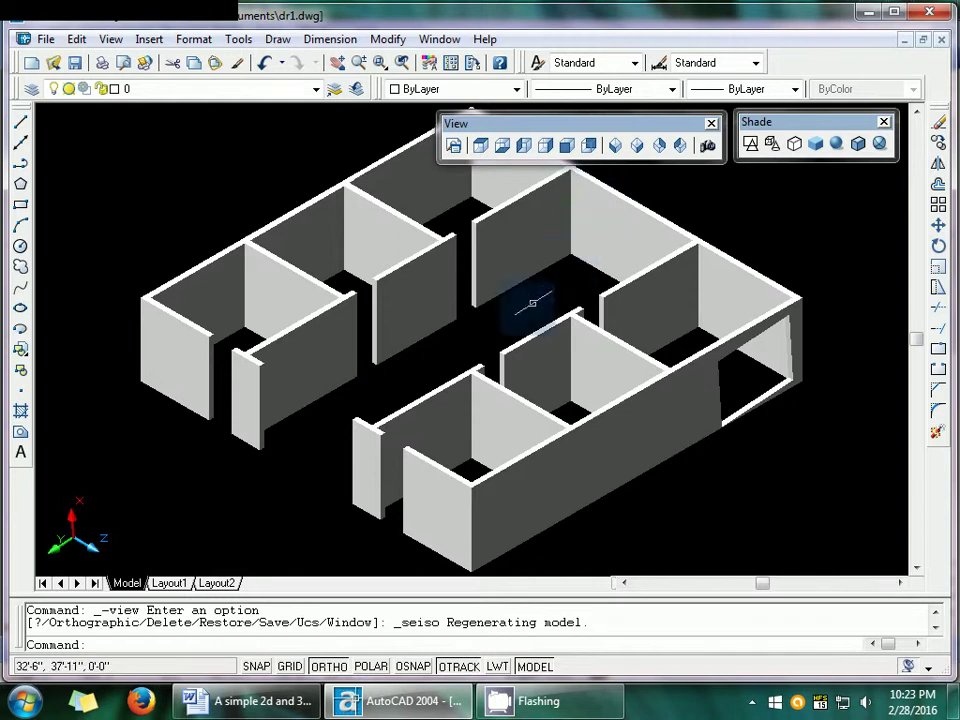
{"action": "key", "text": "Escape"}
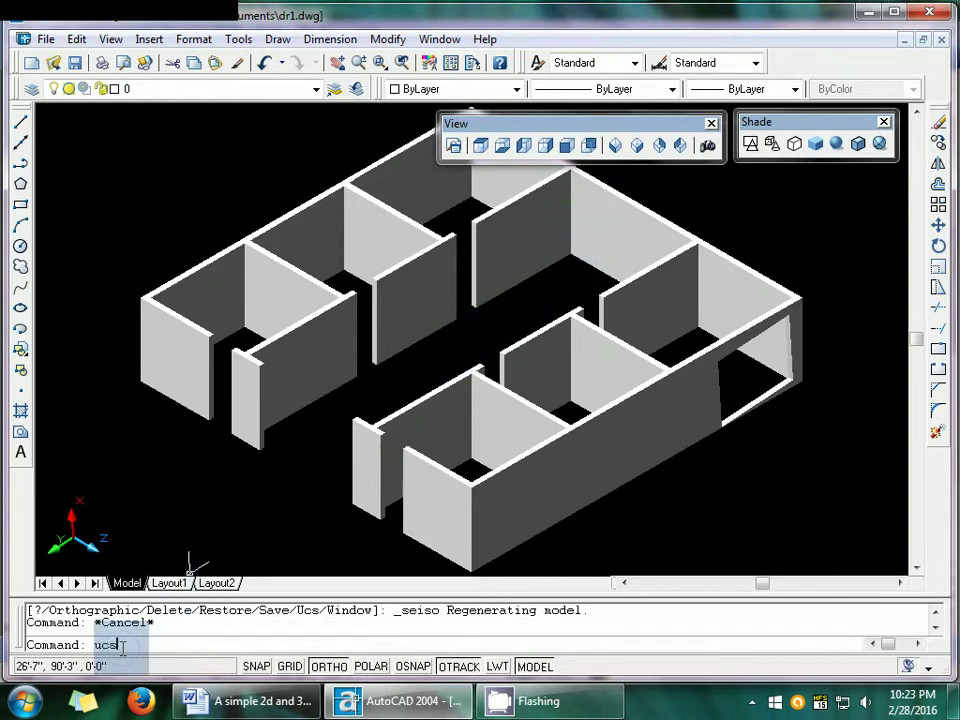
{"action": "key", "text": "Return"}
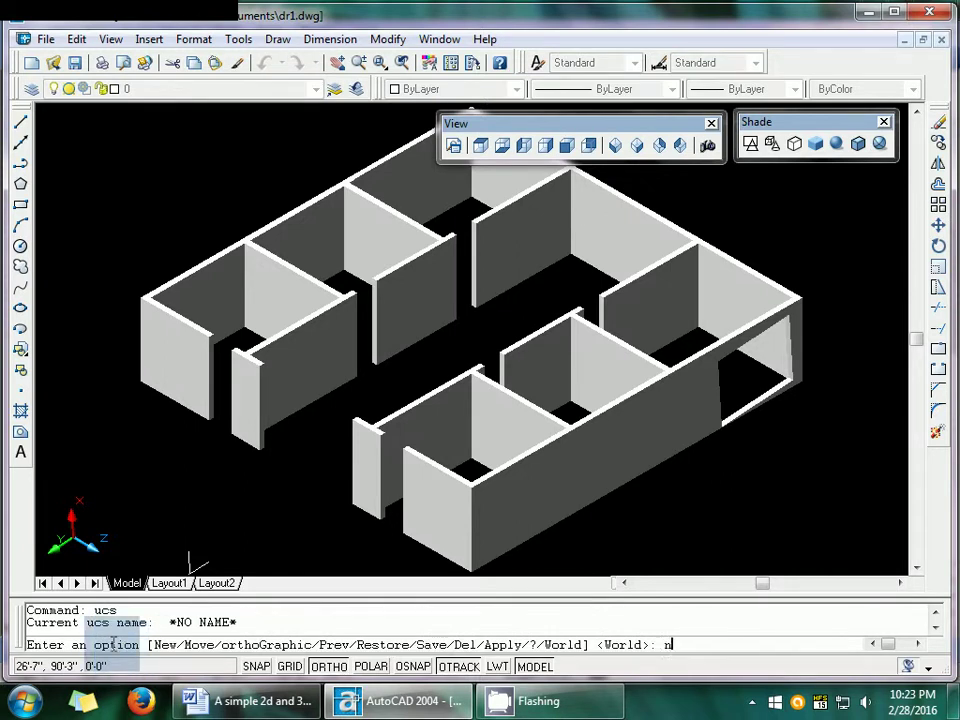
{"action": "type", "text": "n"}
{"action": "key", "text": "Return"}
{"action": "type", "text": "3"}
{"action": "key", "text": "Return"}
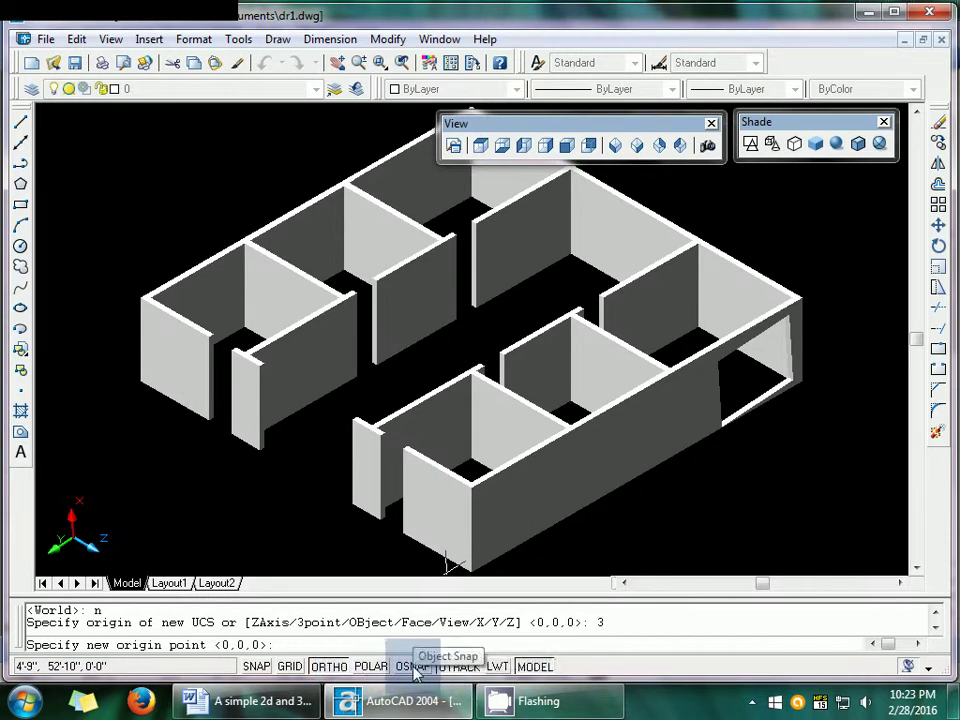
With object snap on, set the origin at the wall corner, X up the edge, Y along the wall
{"action": "left_click", "coordinate": [413, 667]}
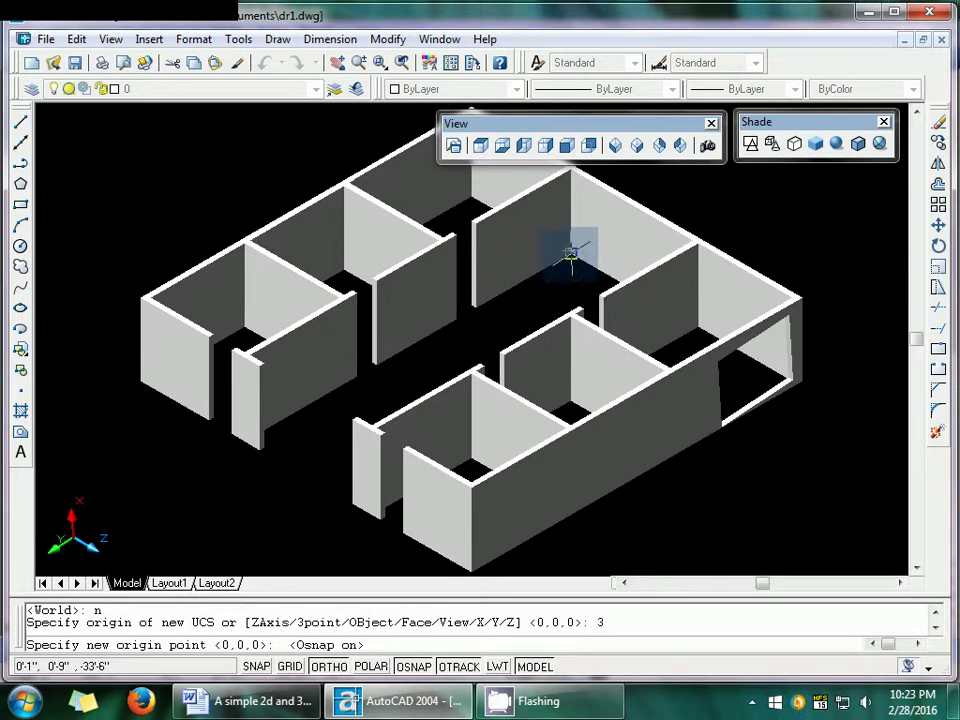
{"action": "left_click", "coordinate": [571, 252]}
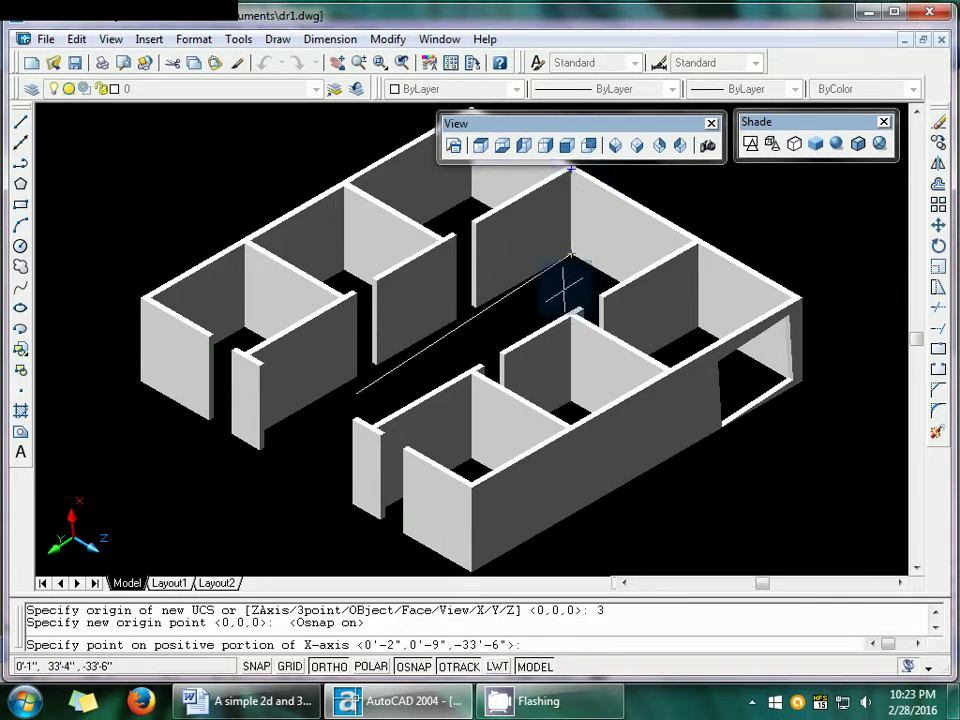
{"action": "left_click", "coordinate": [571, 170]}
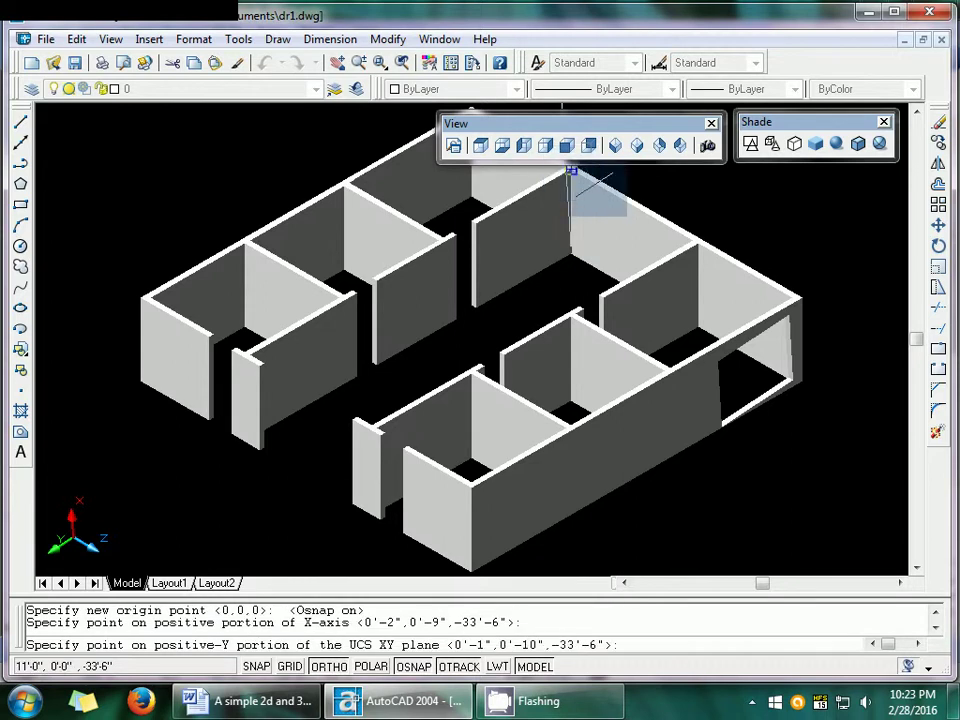
{"action": "left_click", "coordinate": [693, 238]}
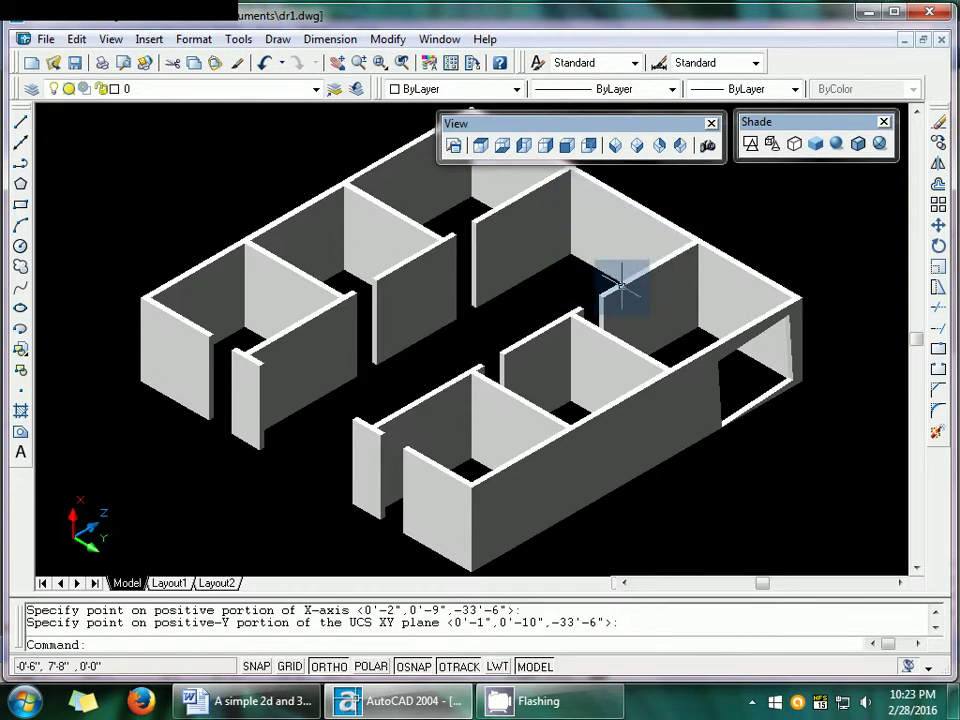
Draw a rectangle on the upper-right wall face with object snap off
{"action": "key", "text": "Escape"}
{"action": "key", "text": "Escape"}
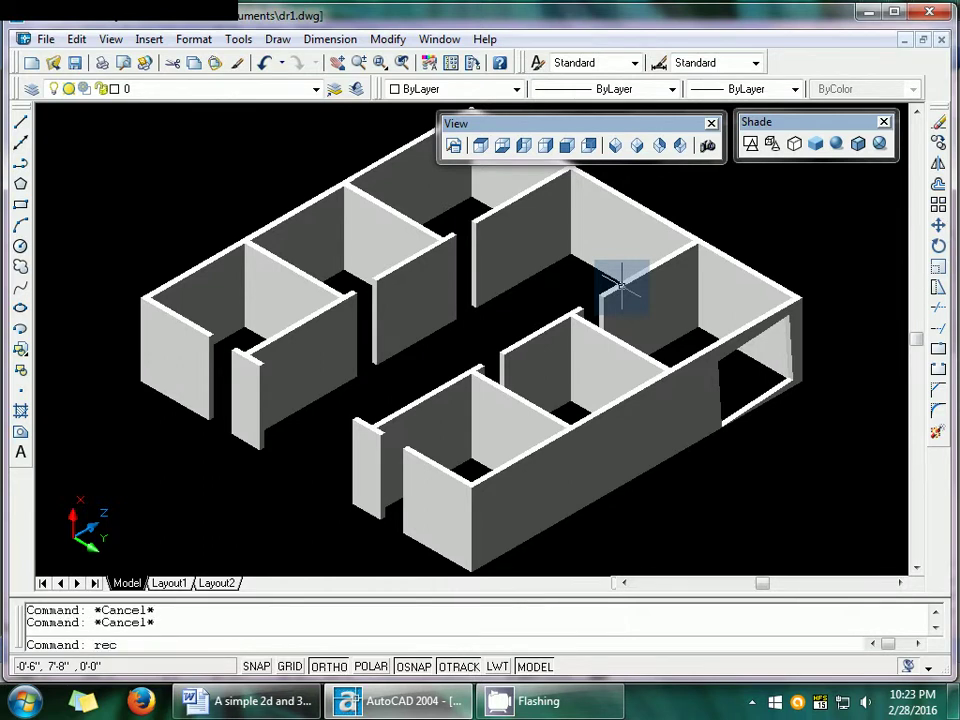
{"action": "key", "text": "Return"}
{"action": "left_click", "coordinate": [413, 666]}
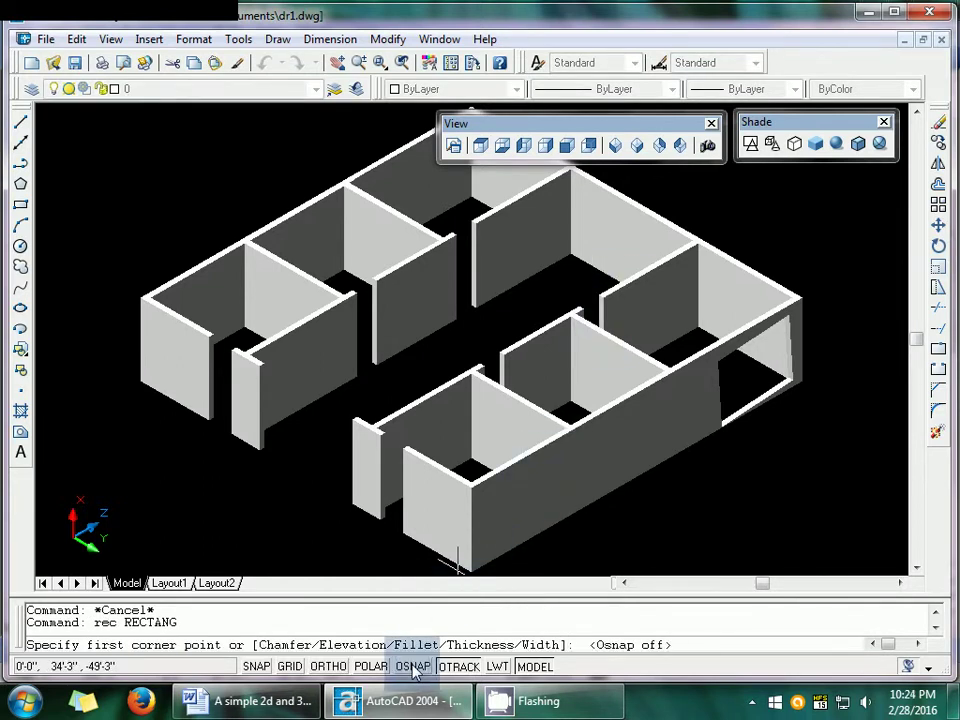
{"action": "left_click", "coordinate": [575, 250]}
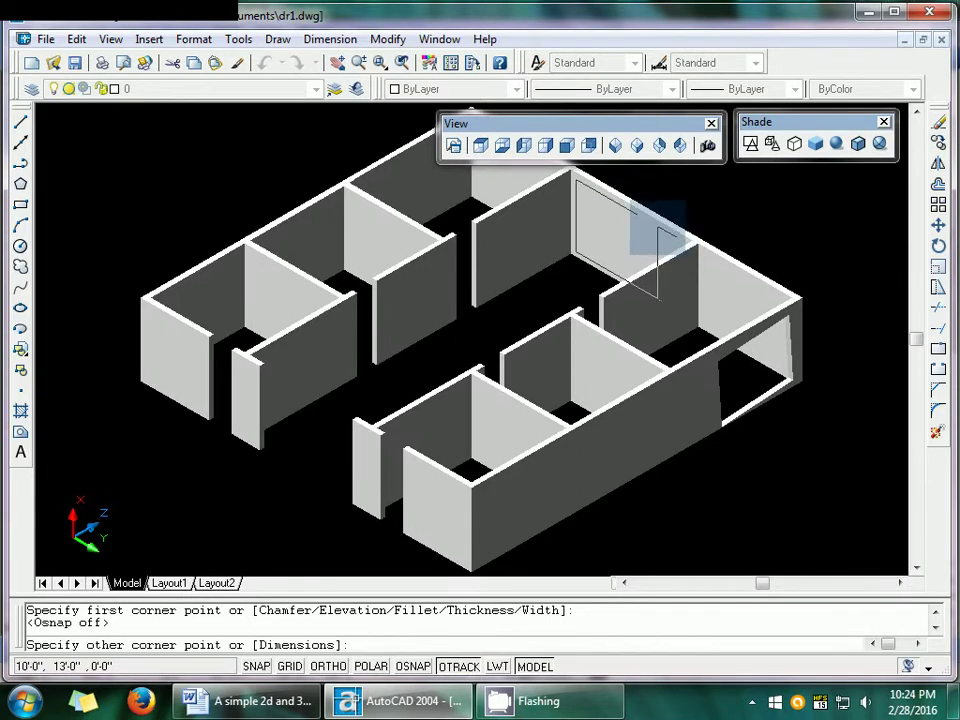
{"action": "left_click", "coordinate": [655, 220]}
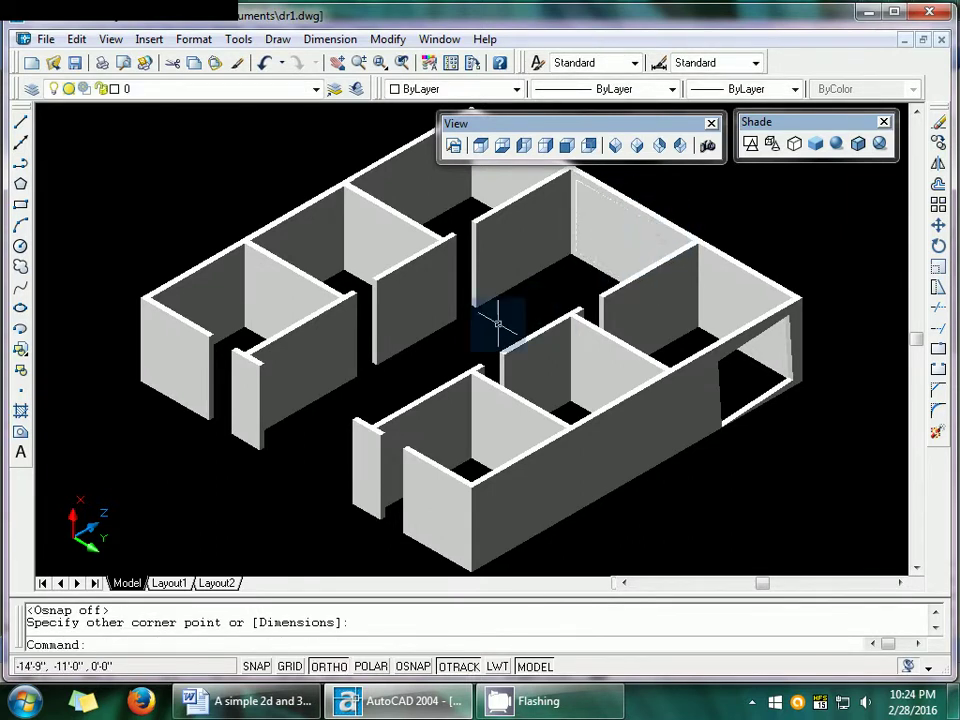
Extrude the rectangle 5 units into a box solid and check it by selecting it
{"action": "key", "text": "Escape"}
{"action": "key", "text": "Escape"}
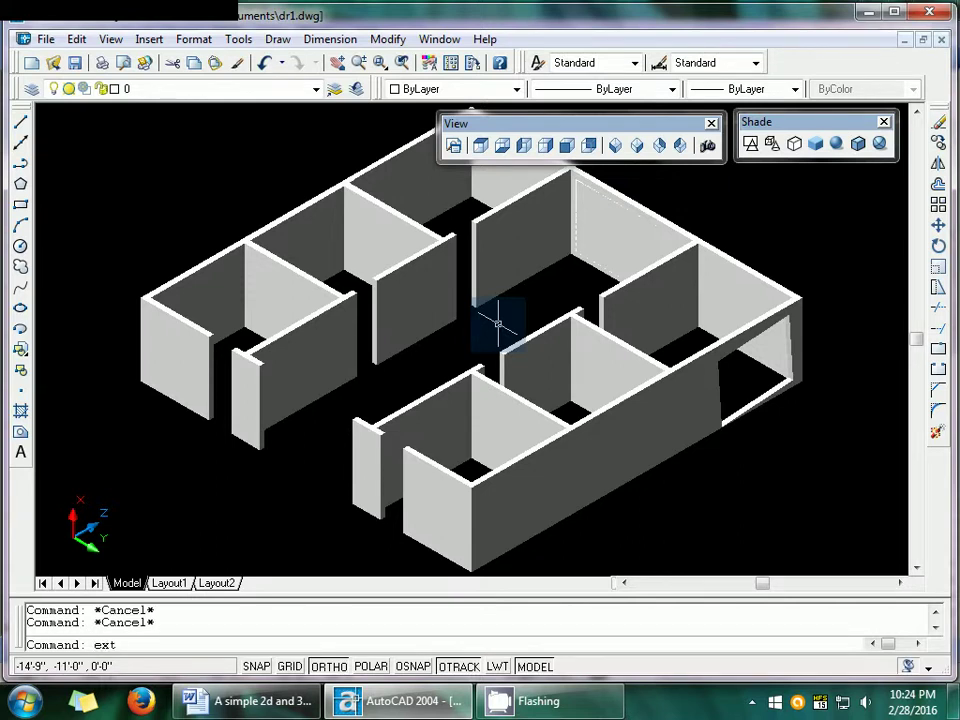
{"action": "type", "text": "ext"}
{"action": "key", "text": "Return"}
{"action": "left_click", "coordinate": [593, 188]}
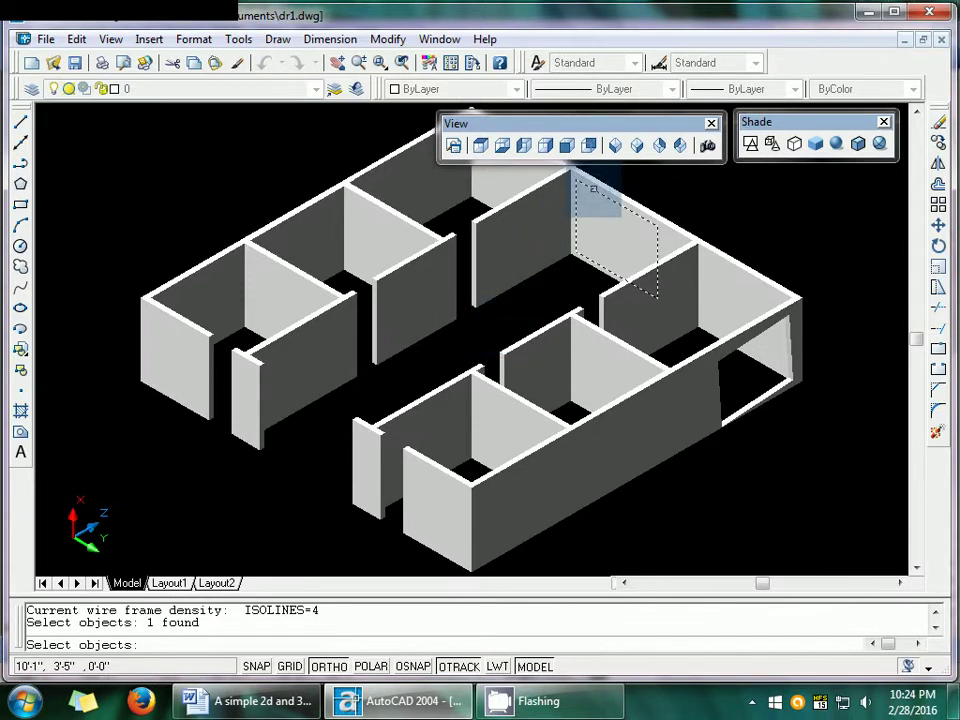
{"action": "key", "text": "Return"}
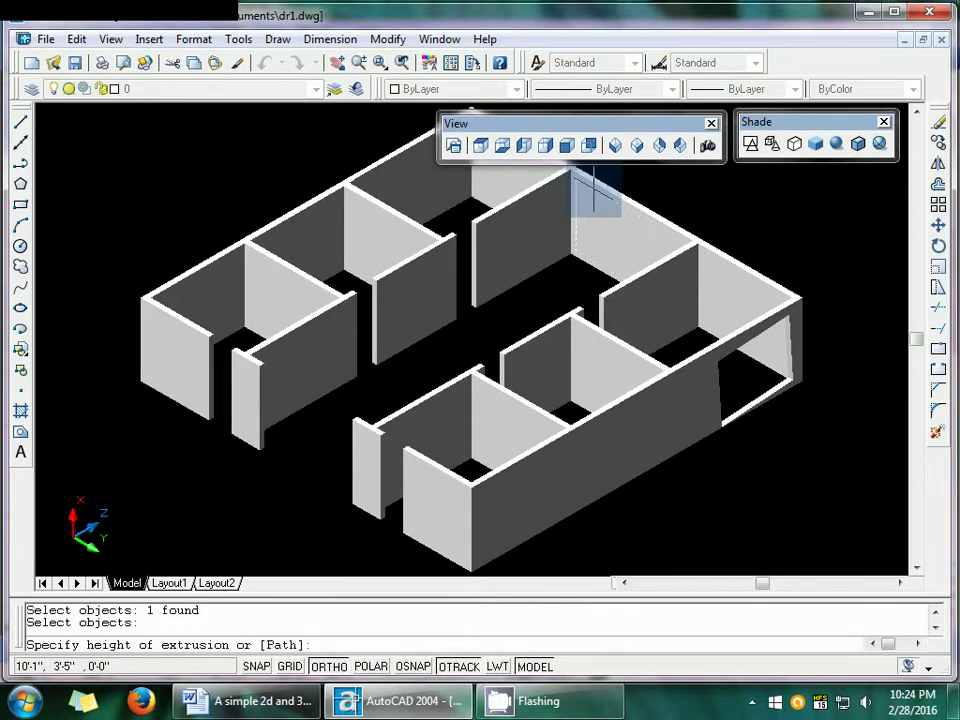
{"action": "type", "text": "5"}
{"action": "key", "text": "Return"}
{"action": "key", "text": "Return"}
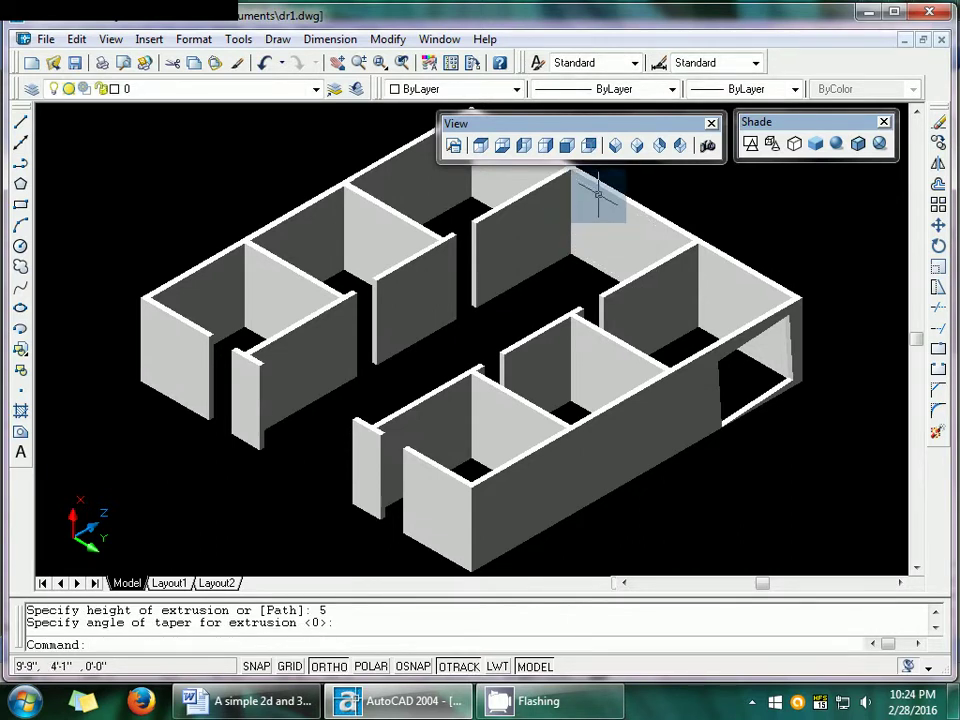
{"action": "left_click", "coordinate": [598, 191]}
{"action": "key", "text": "Escape"}
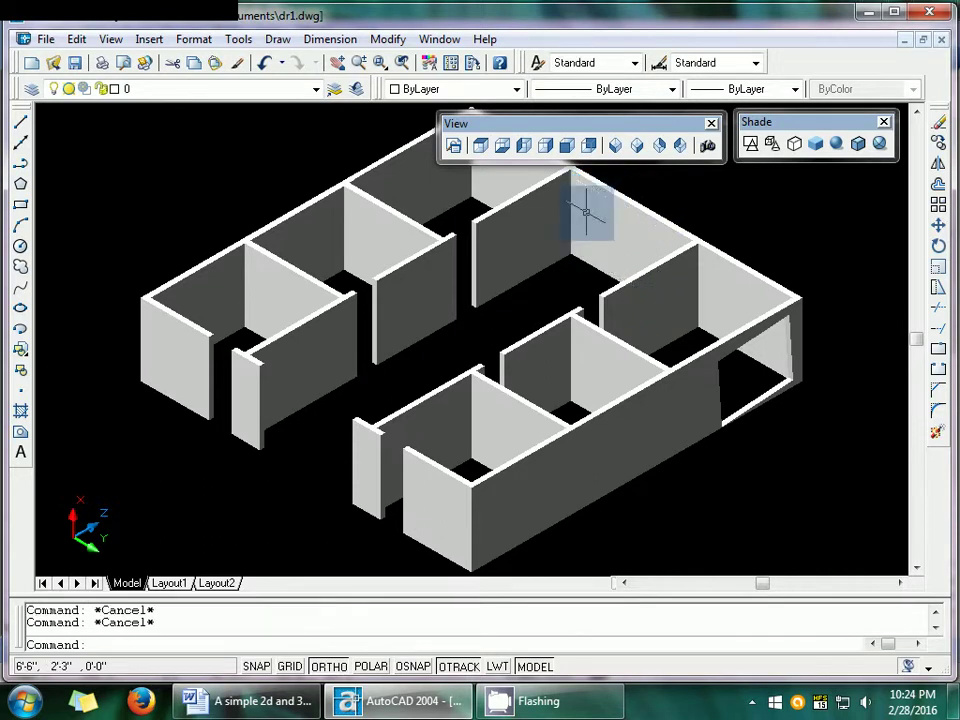
Subtract the 5-unit box from the upper-right wall solid using SU
{"action": "type", "text": "su"}
{"action": "key", "text": "Return"}
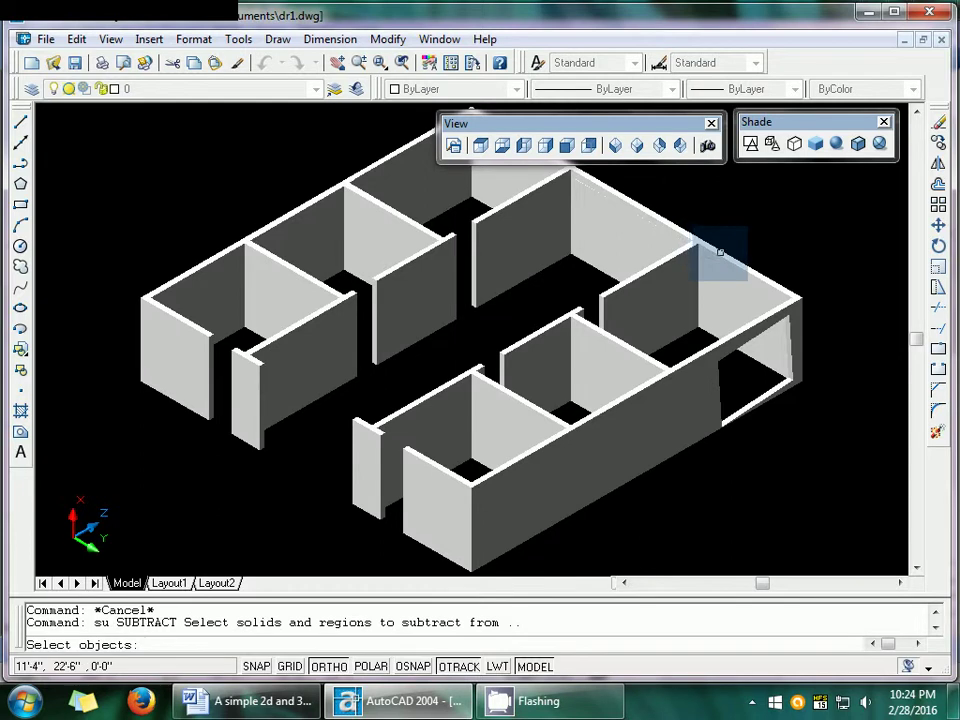
{"action": "left_click", "coordinate": [717, 251]}
{"action": "key", "text": "Return"}
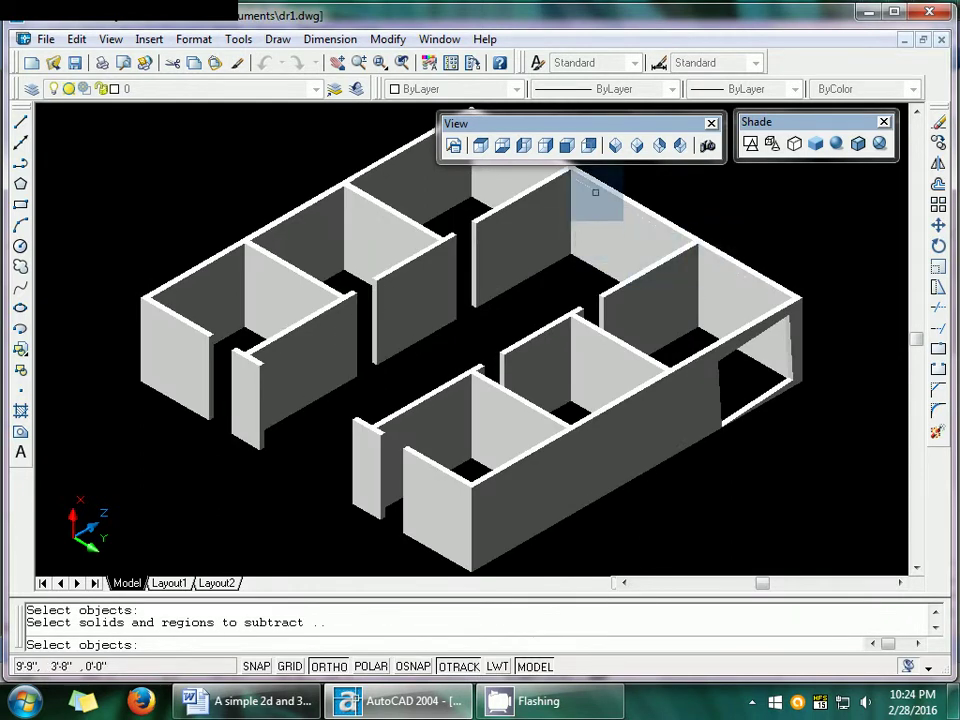
{"action": "left_click", "coordinate": [595, 190]}
{"action": "key", "text": "Return"}
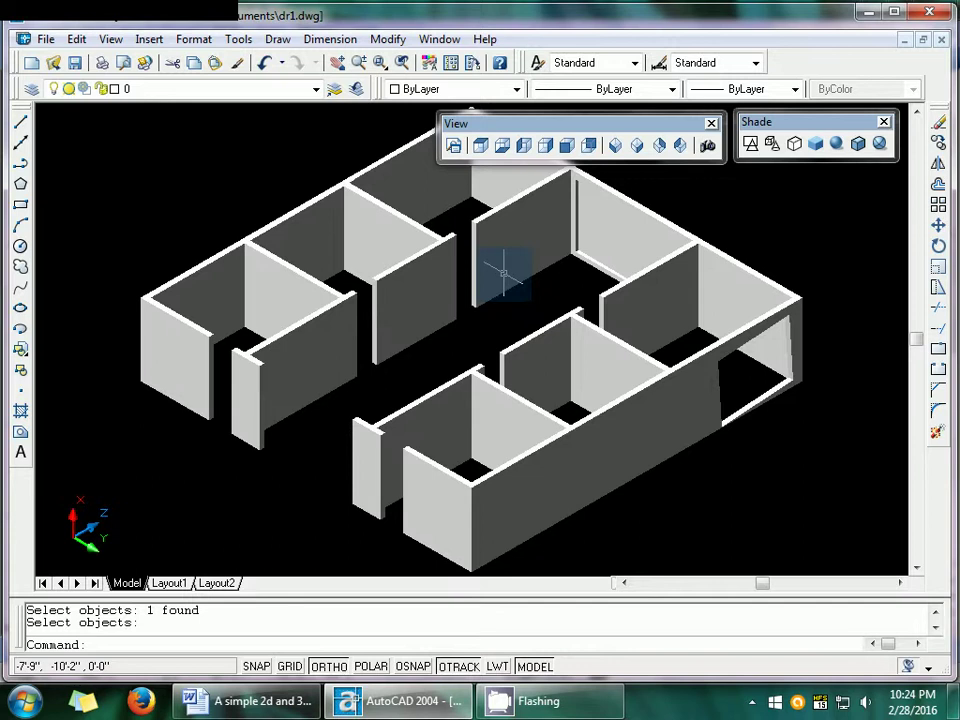
Zoom into a small window area, then zoom out until the whole house model is visible
{"action": "key", "text": "Return"}
{"action": "left_click", "coordinate": [570, 205]}
{"action": "left_click", "coordinate": [578, 196]}
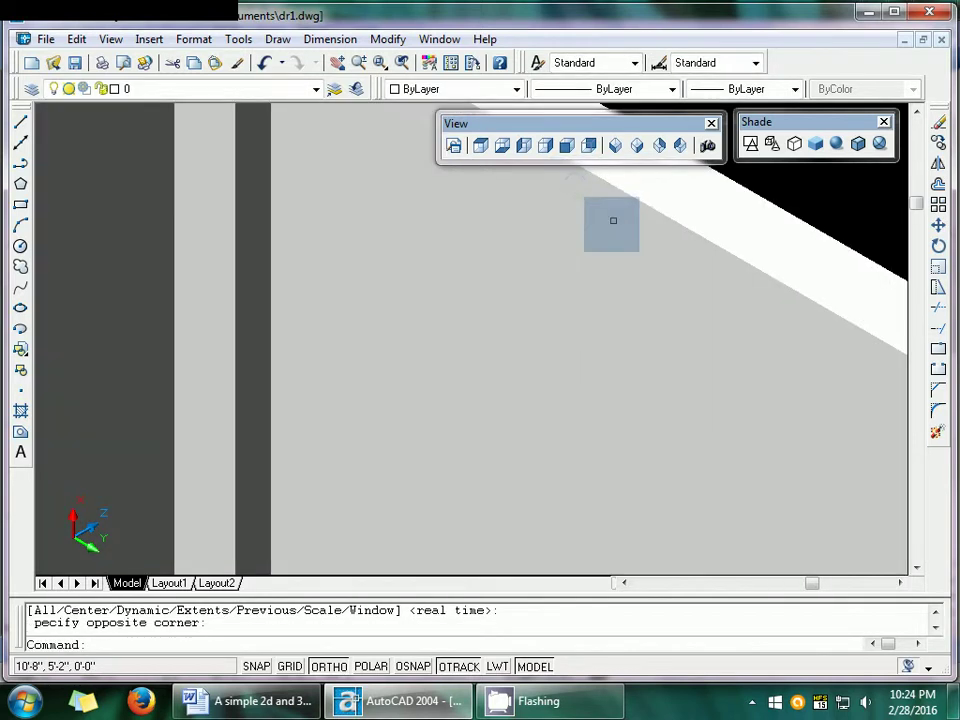
{"action": "scroll", "coordinate": [408, 370], "scroll_direction": "down", "scroll_amount": 3}
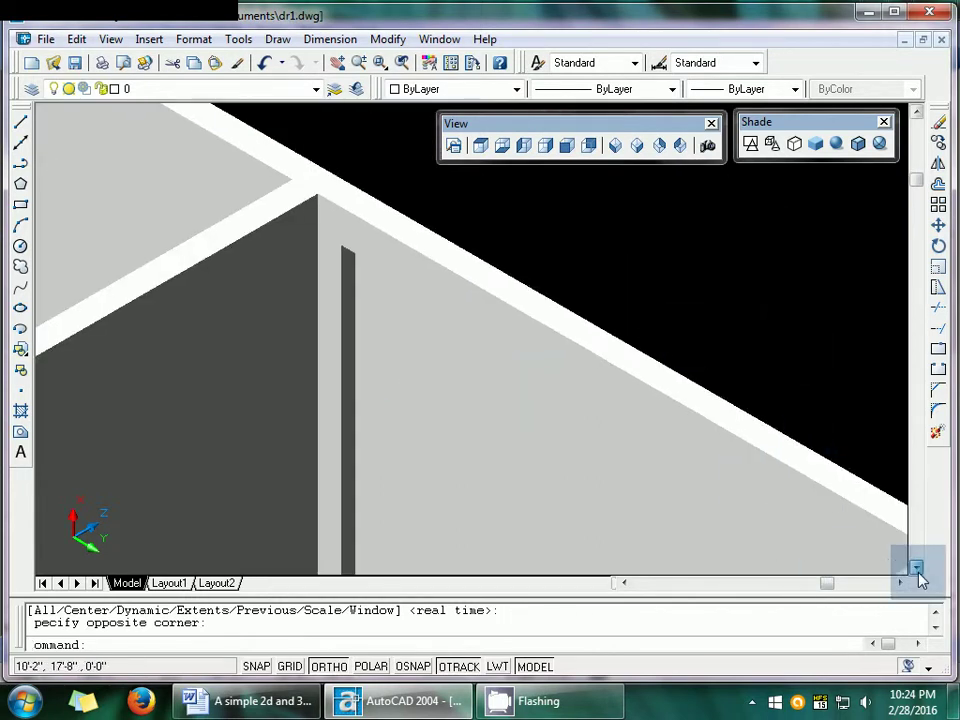
{"action": "left_click_drag", "start_coordinate": [917, 570], "coordinate": [917, 574]}
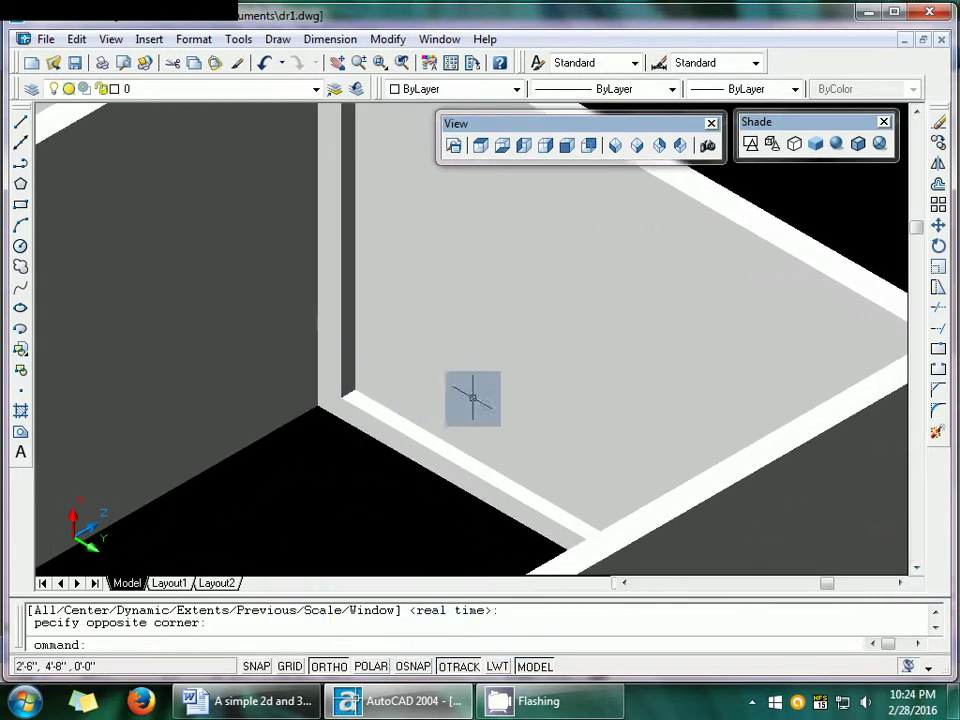
{"action": "key", "text": "Escape"}
{"action": "key", "text": "Escape"}
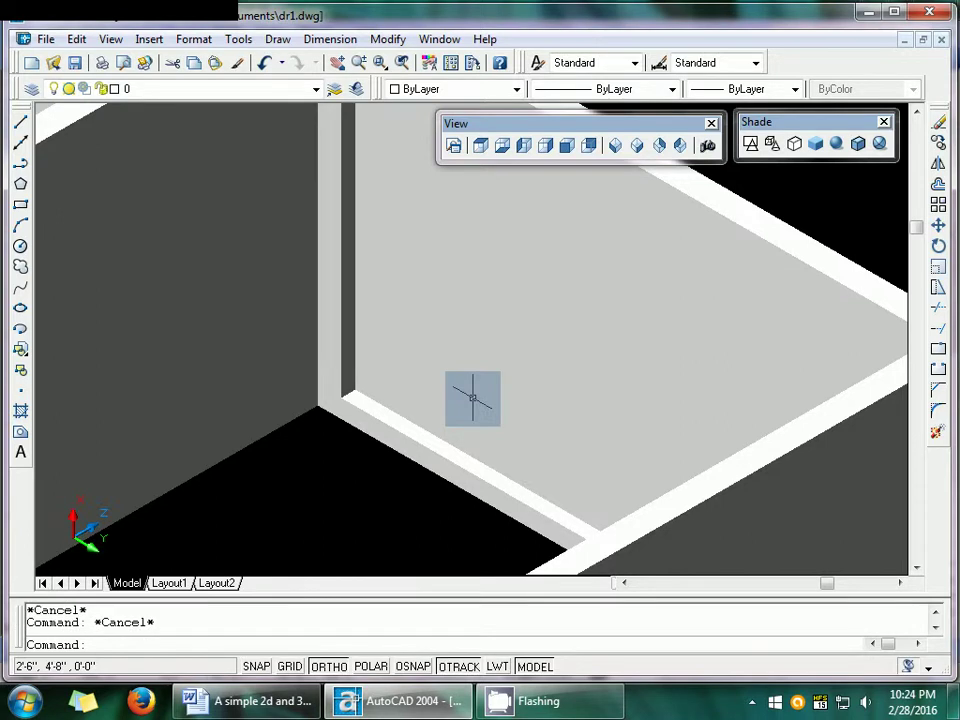
{"action": "scroll", "coordinate": [468, 393], "scroll_direction": "down", "scroll_amount": 3}
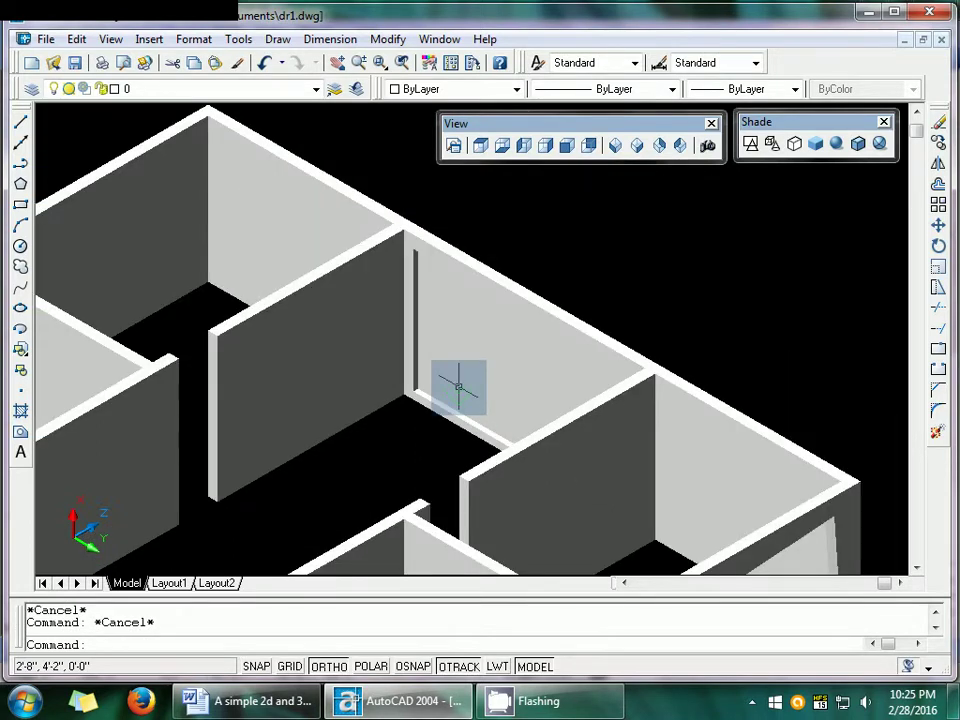
{"action": "scroll", "coordinate": [458, 385], "scroll_direction": "down", "scroll_amount": 2}
{"action": "key", "text": "Escape"}
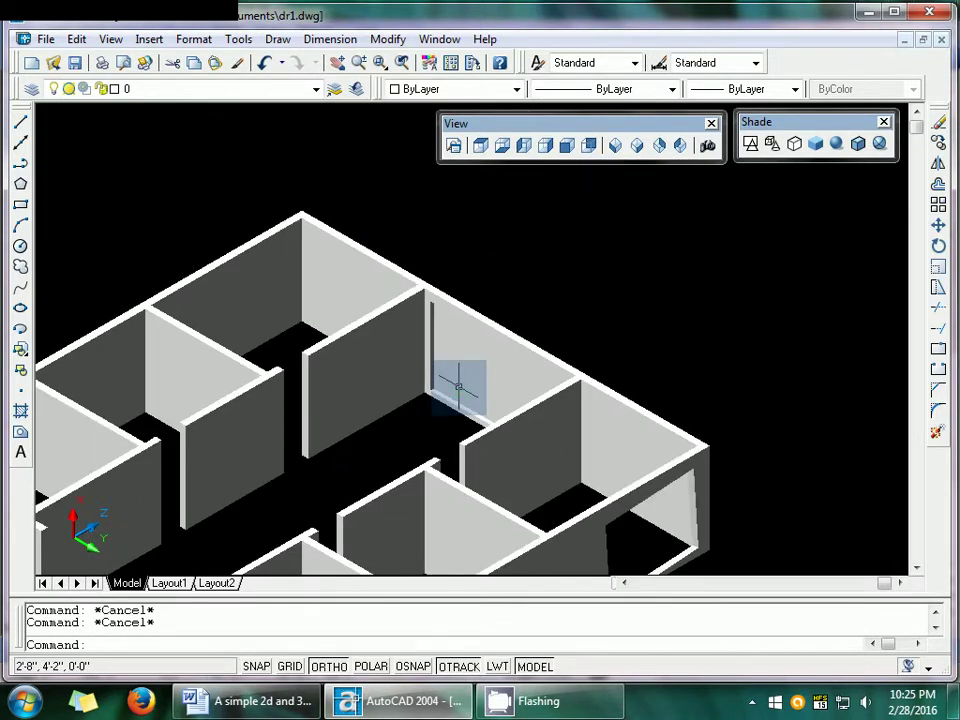
{"action": "scroll", "coordinate": [454, 386], "scroll_direction": "down", "scroll_amount": 2}
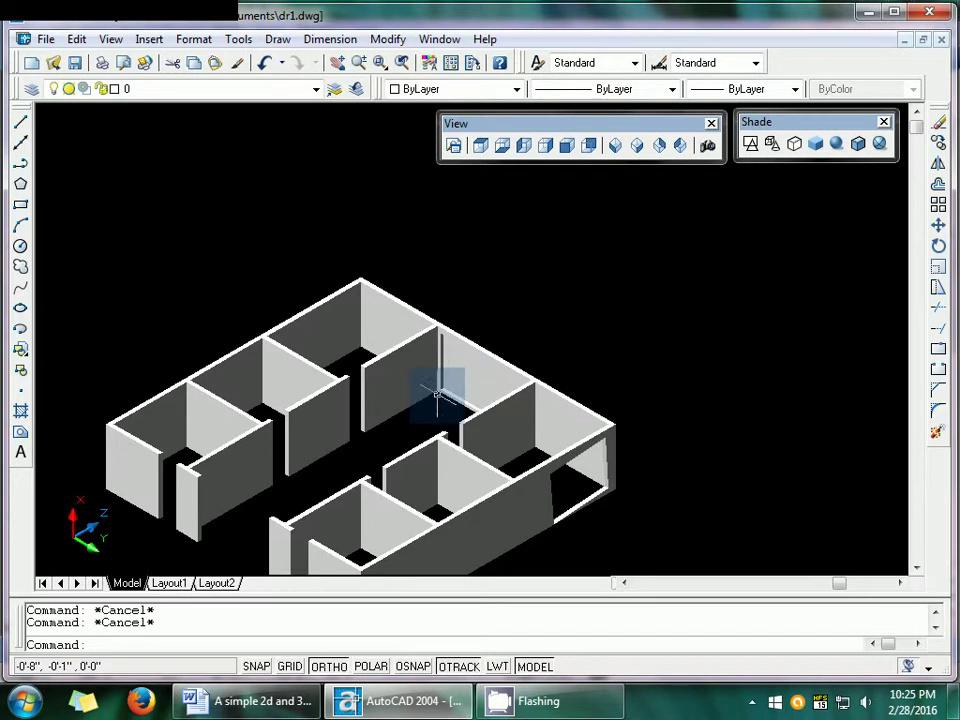
Attempt the window rectangle with object snap, cancelling and clearing an accidental selection
{"action": "type", "text": "rec"}
{"action": "key", "text": "Return"}
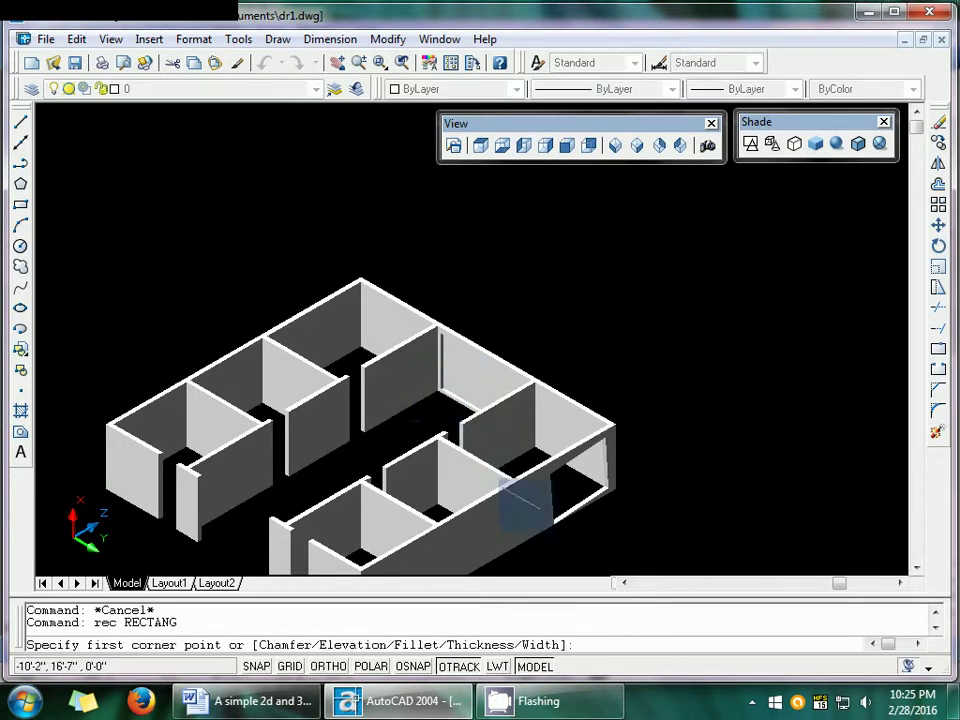
{"action": "key", "text": "F3"}
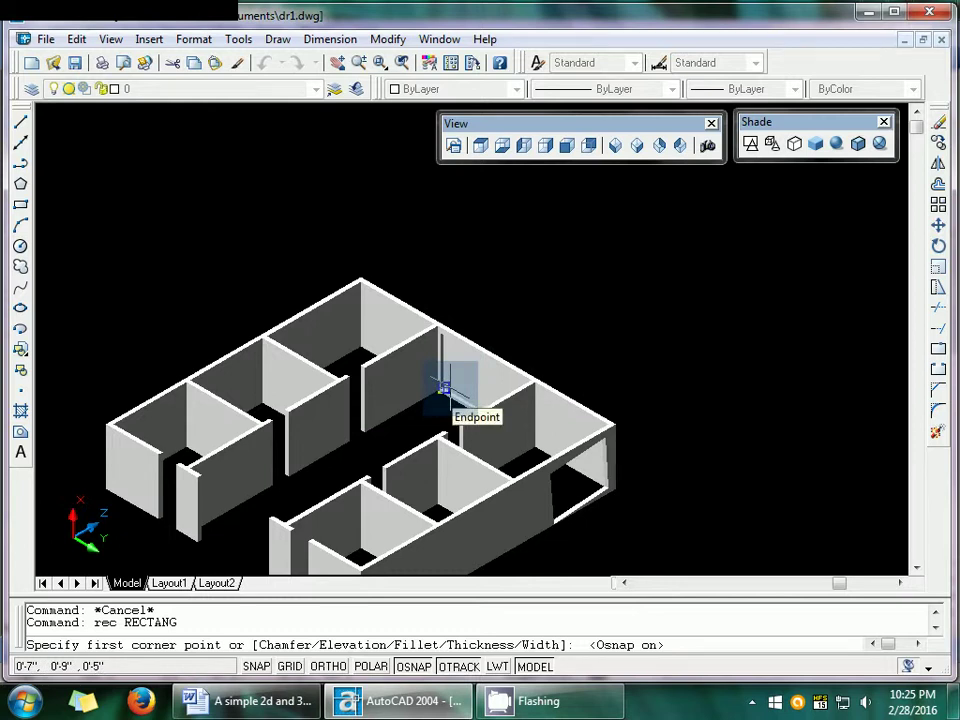
{"action": "key", "text": "Escape"}
{"action": "type", "text": "rec"}
{"action": "key", "text": "Return"}
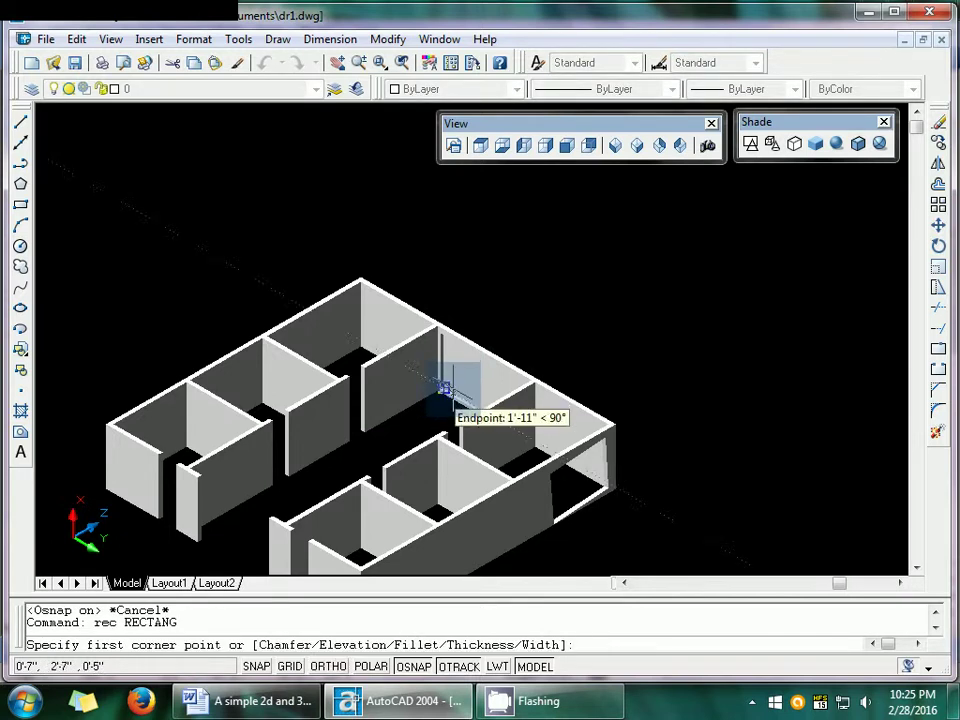
{"action": "left_click", "coordinate": [447, 386]}
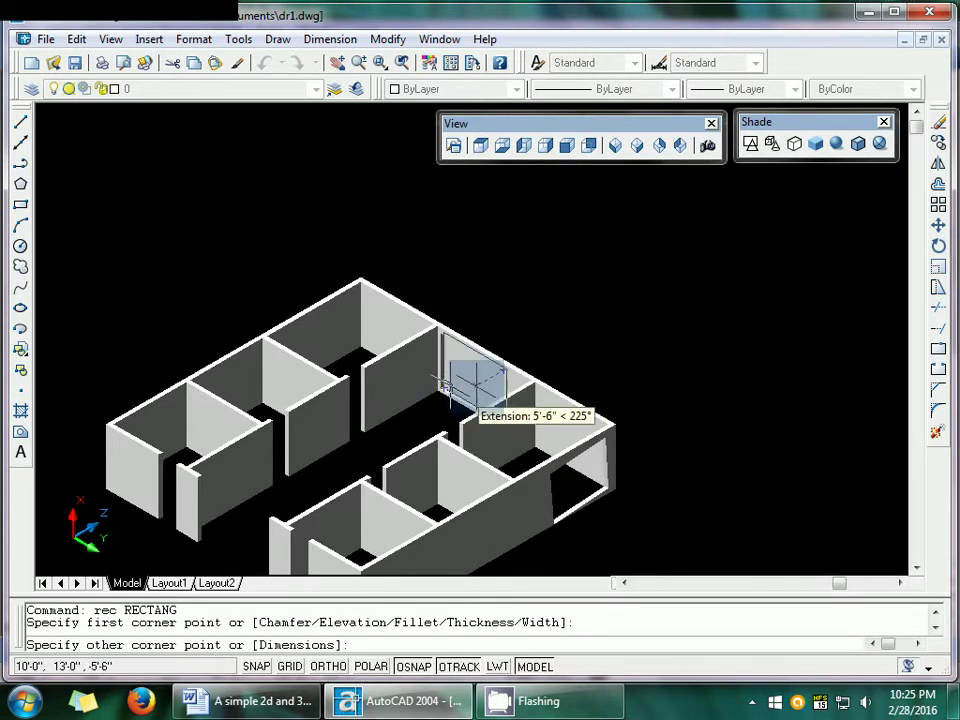
{"action": "left_click", "coordinate": [413, 666]}
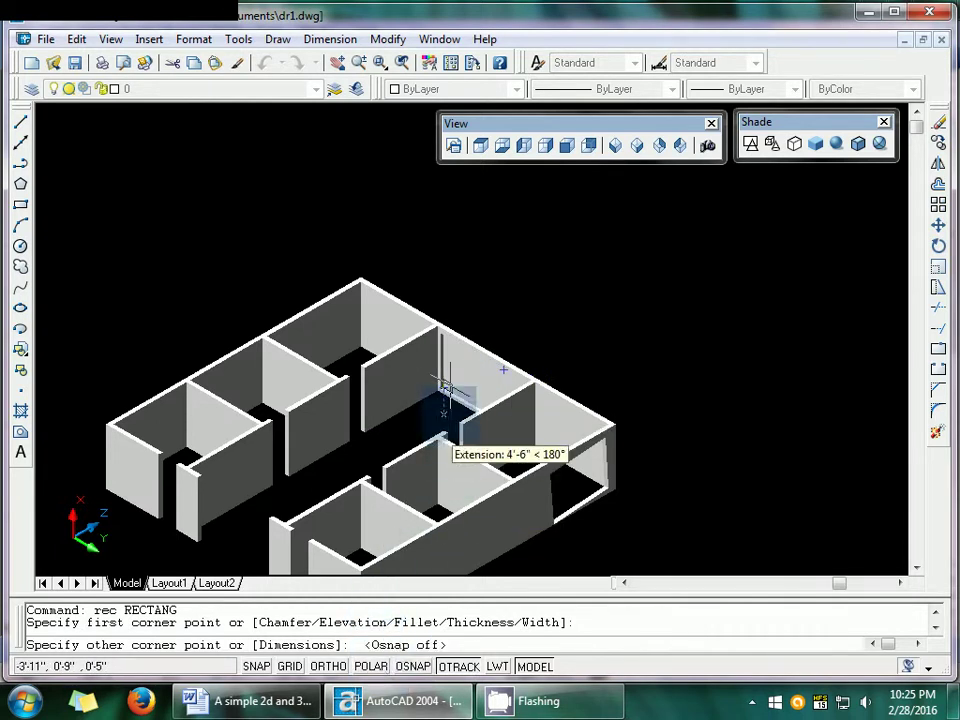
{"action": "key", "text": "Escape"}
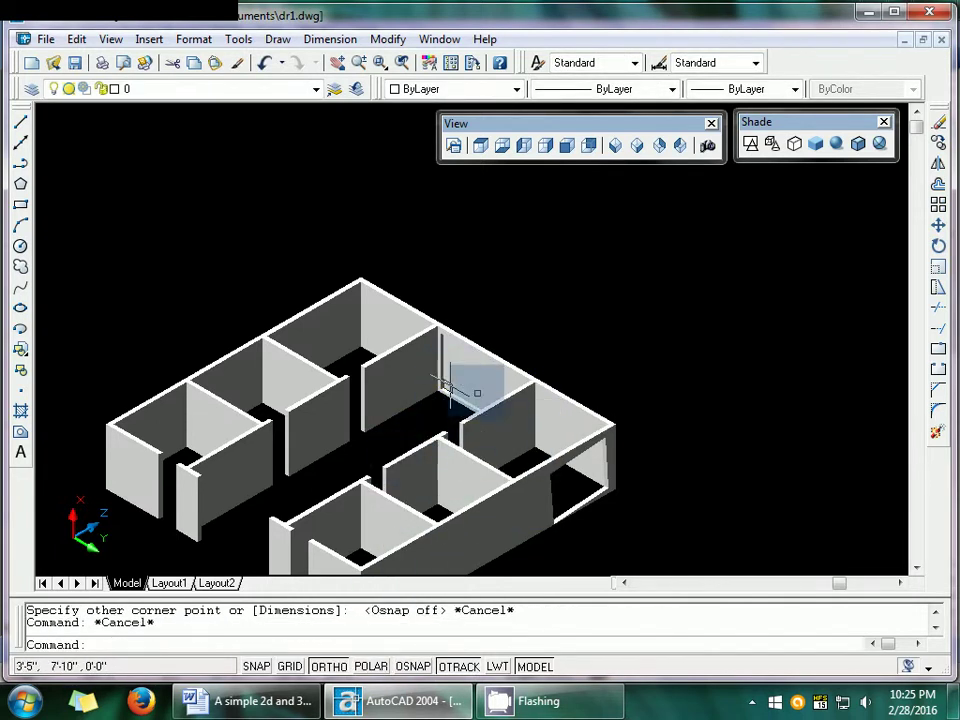
{"action": "key", "text": "ctrl+a"}
{"action": "key", "text": "Escape"}
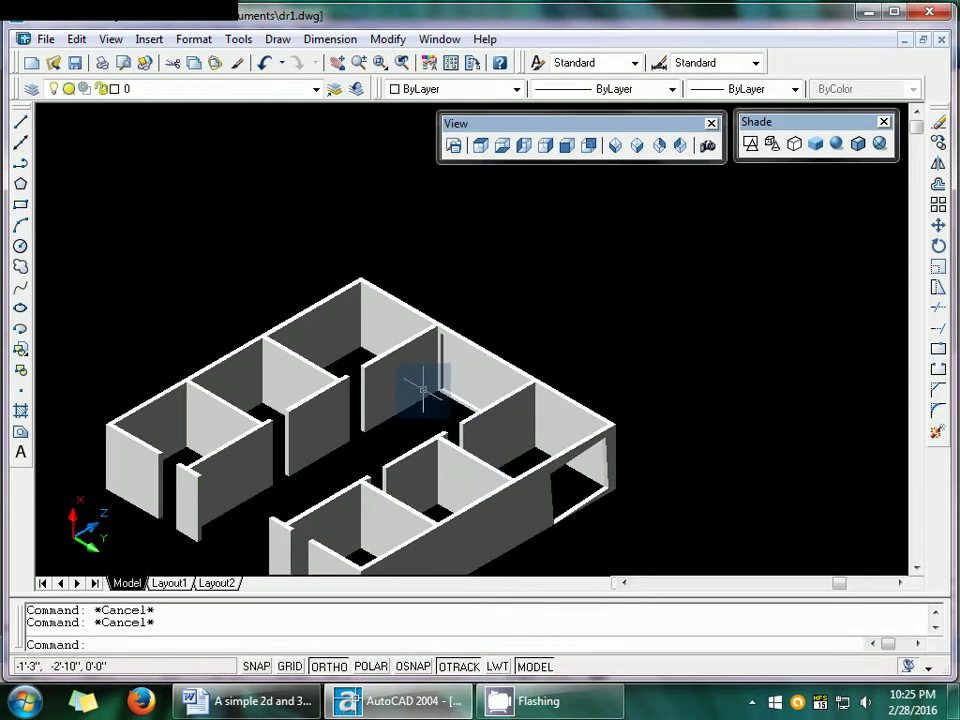
Draw the window rectangle from its first corner on the inner wall face
{"action": "type", "text": "rec"}
{"action": "key", "text": "Return"}
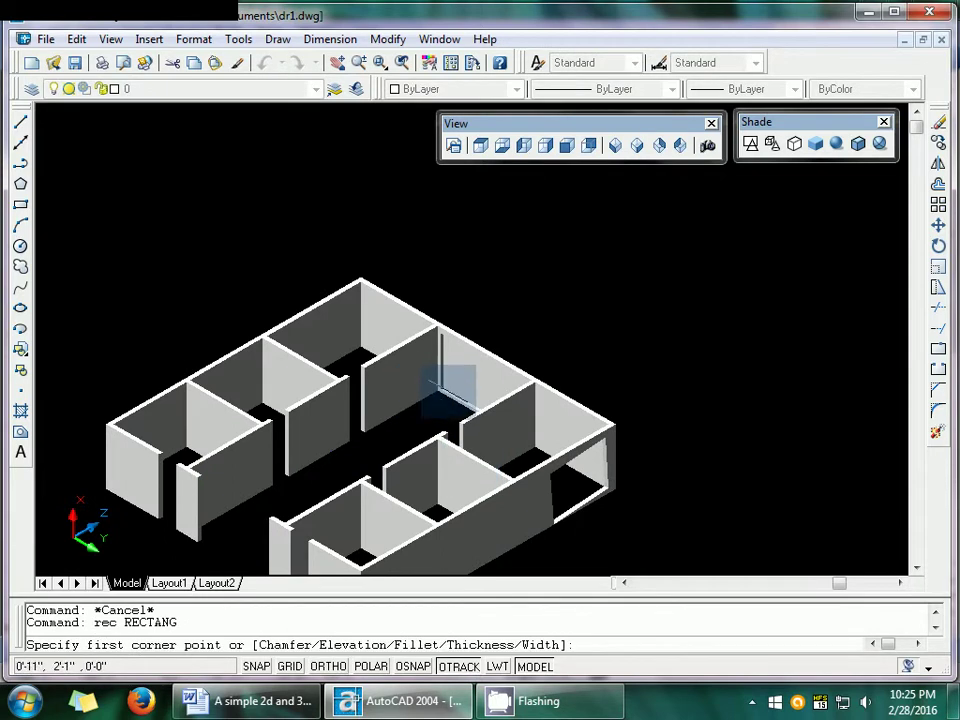
{"action": "left_click", "coordinate": [447, 385]}
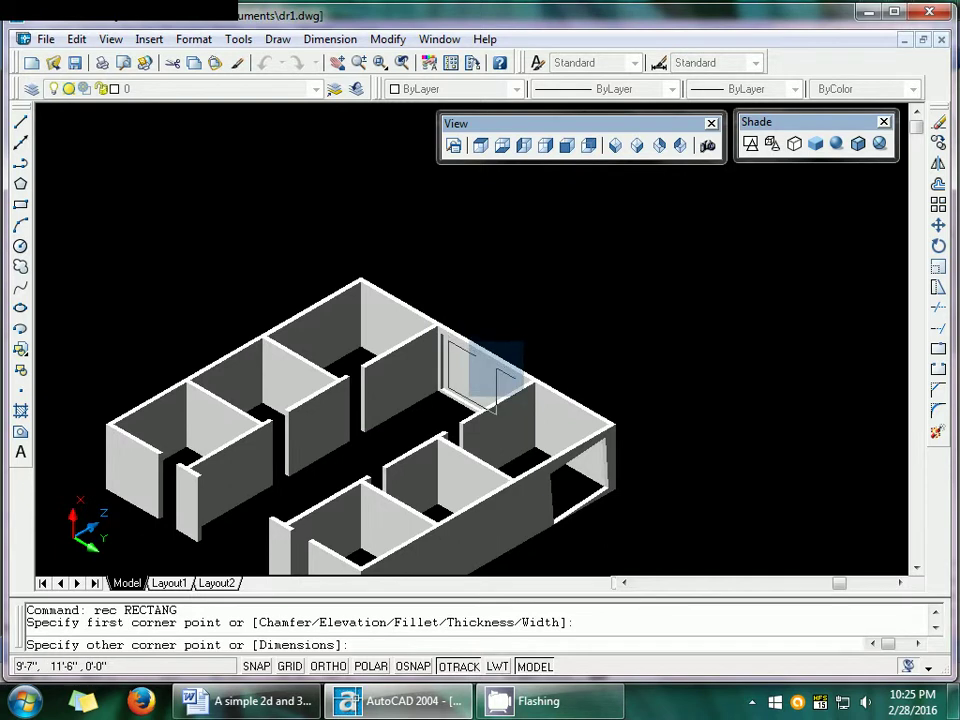
{"action": "key", "text": "Escape"}
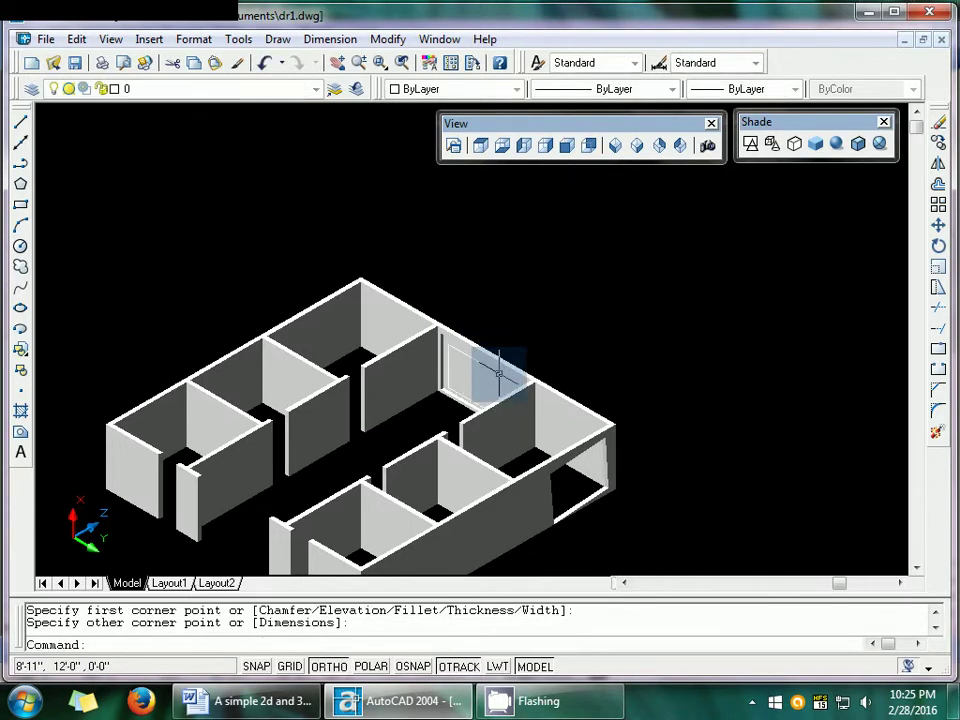
{"action": "key", "text": "Escape"}
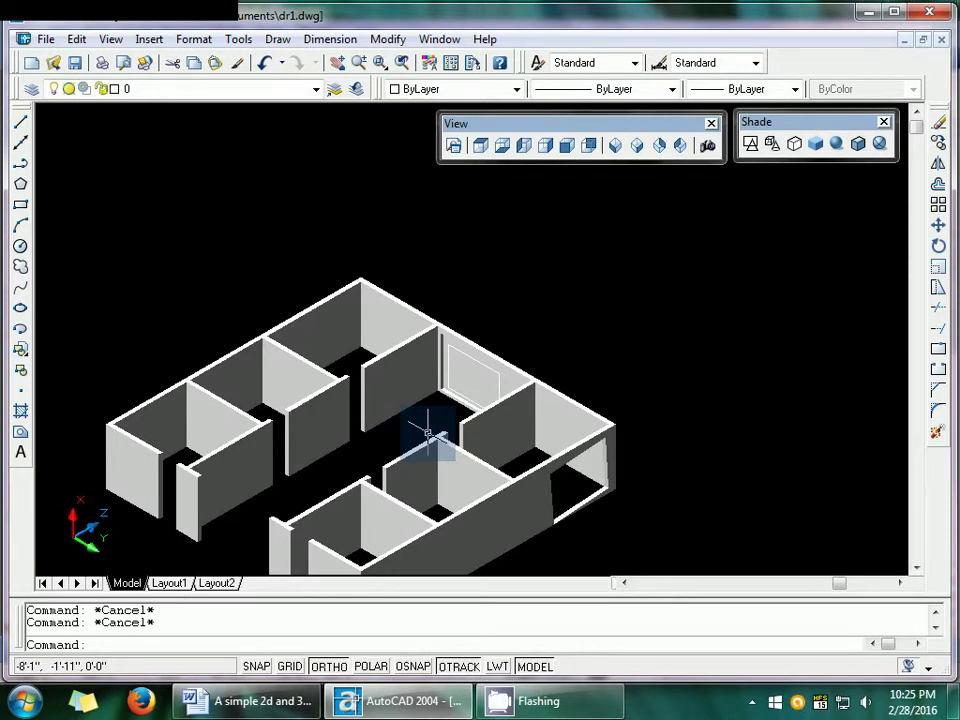
Extrude the window rectangle 10 units high with zero taper
{"action": "type", "text": "ext"}
{"action": "key", "text": "Return"}
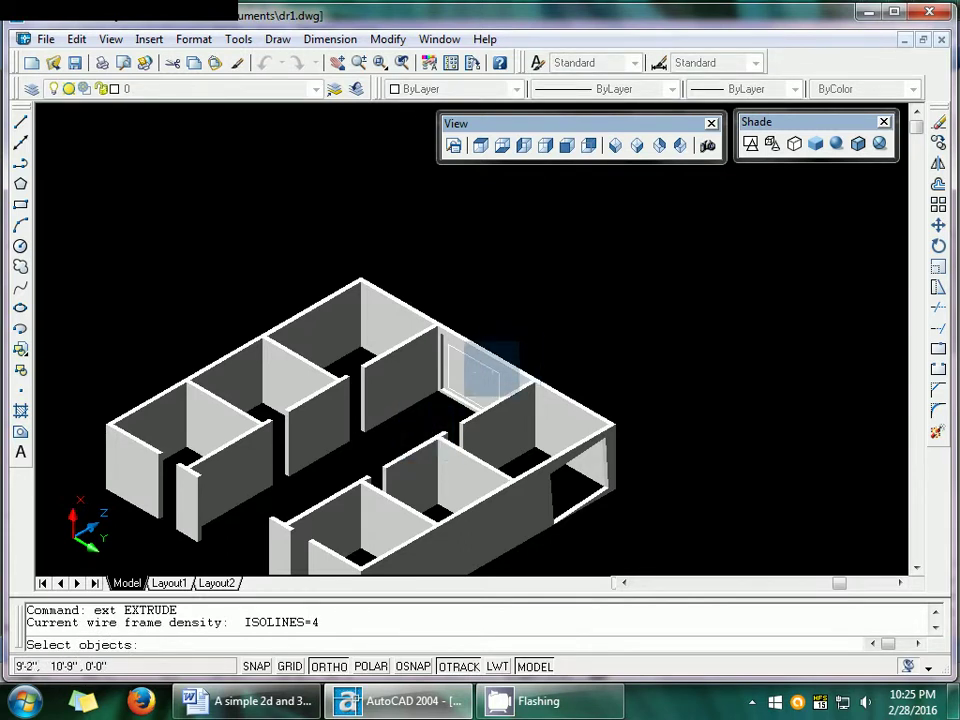
{"action": "left_click", "coordinate": [490, 368]}
{"action": "key", "text": "Return"}
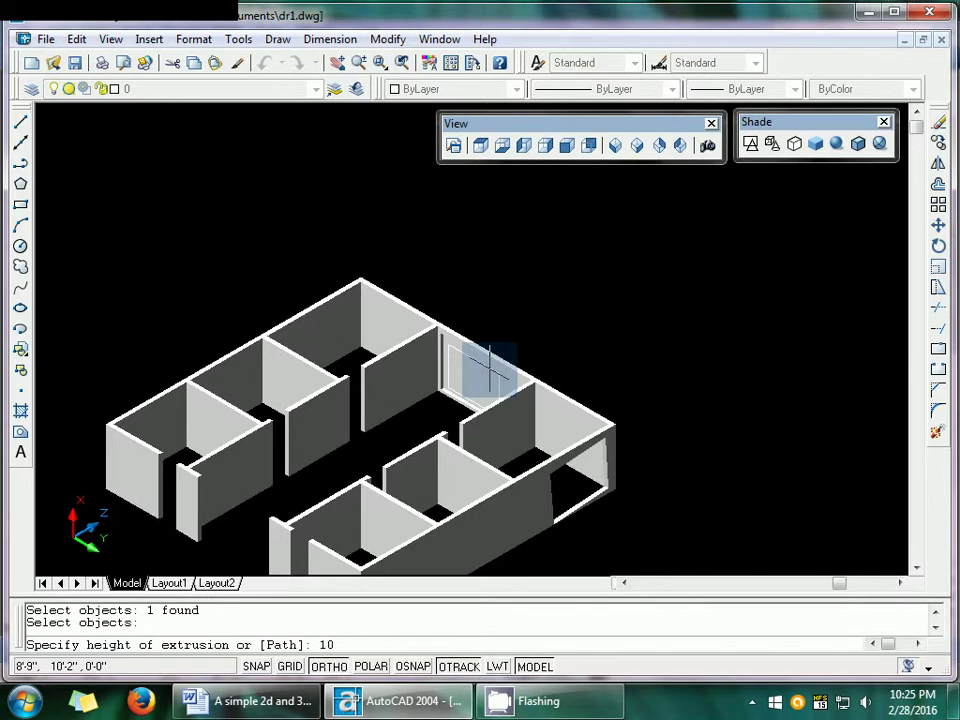
{"action": "type", "text": "10"}
{"action": "key", "text": "Return"}
{"action": "key", "text": "Return"}
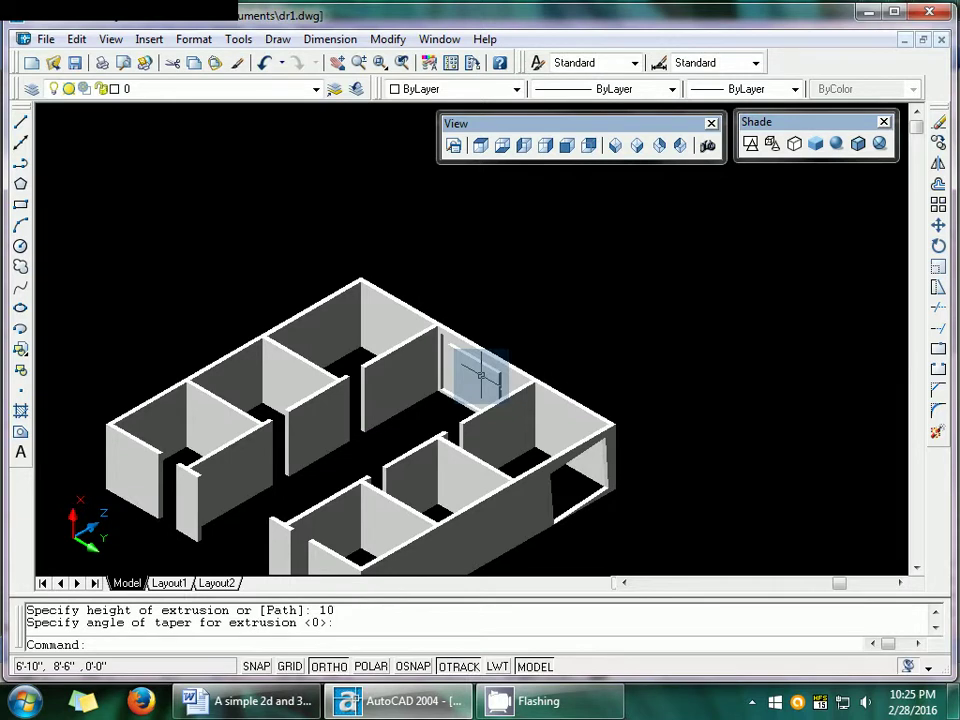
Attempt a subtraction with the wrong selection order, then undo it with U
{"action": "key", "text": "Escape"}
{"action": "key", "text": "Escape"}
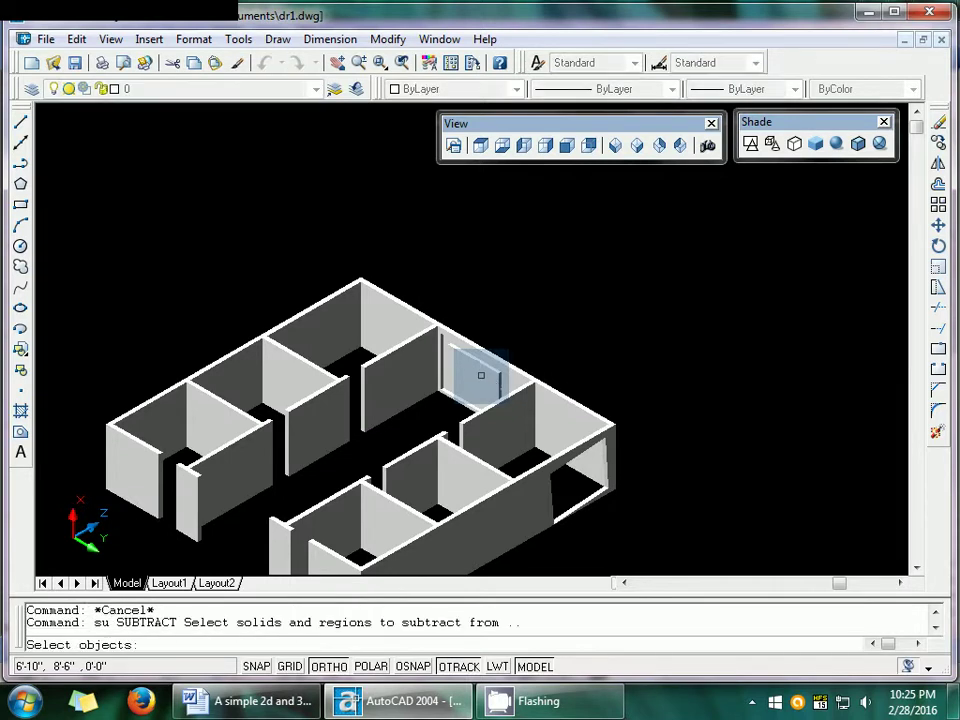
{"action": "left_click", "coordinate": [485, 365]}
{"action": "key", "text": "Return"}
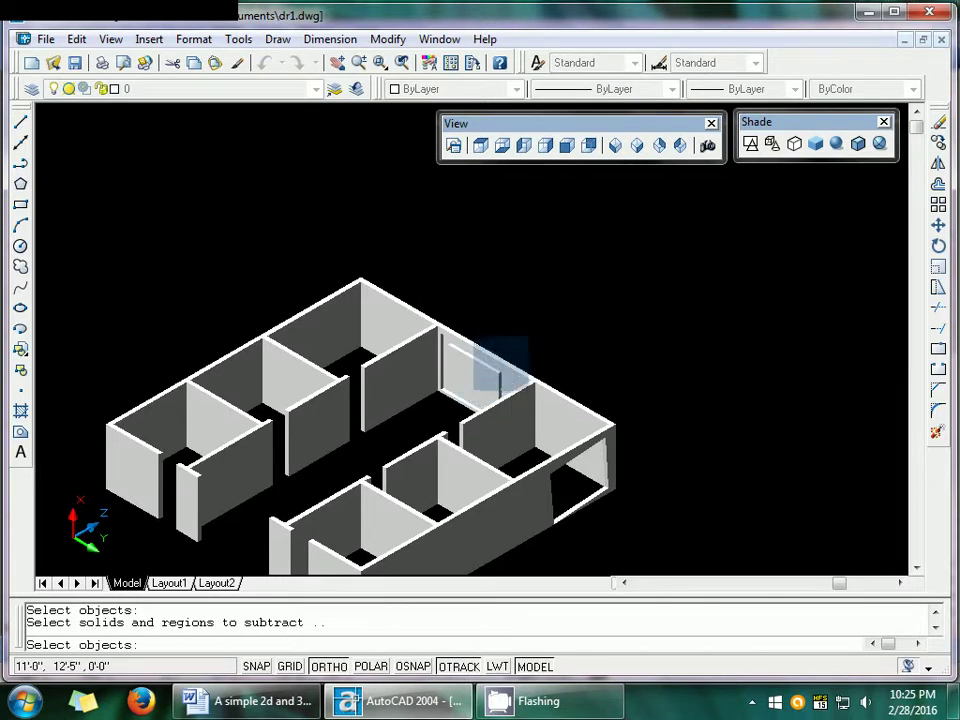
{"action": "left_click", "coordinate": [488, 366]}
{"action": "key", "text": "Return"}
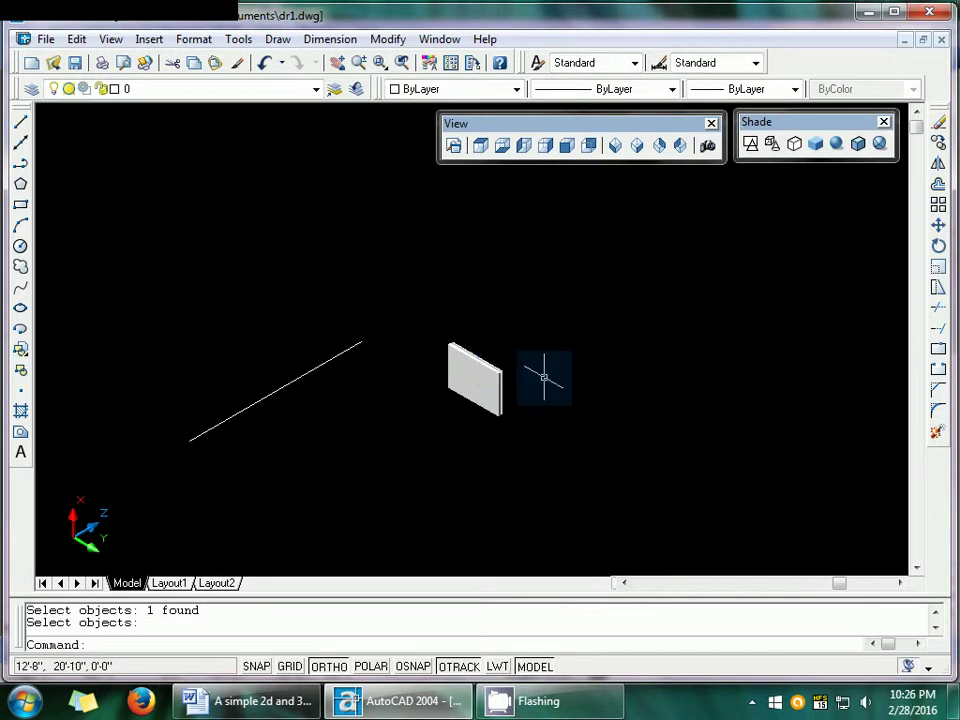
{"action": "type", "text": "u"}
{"action": "key", "text": "Return"}
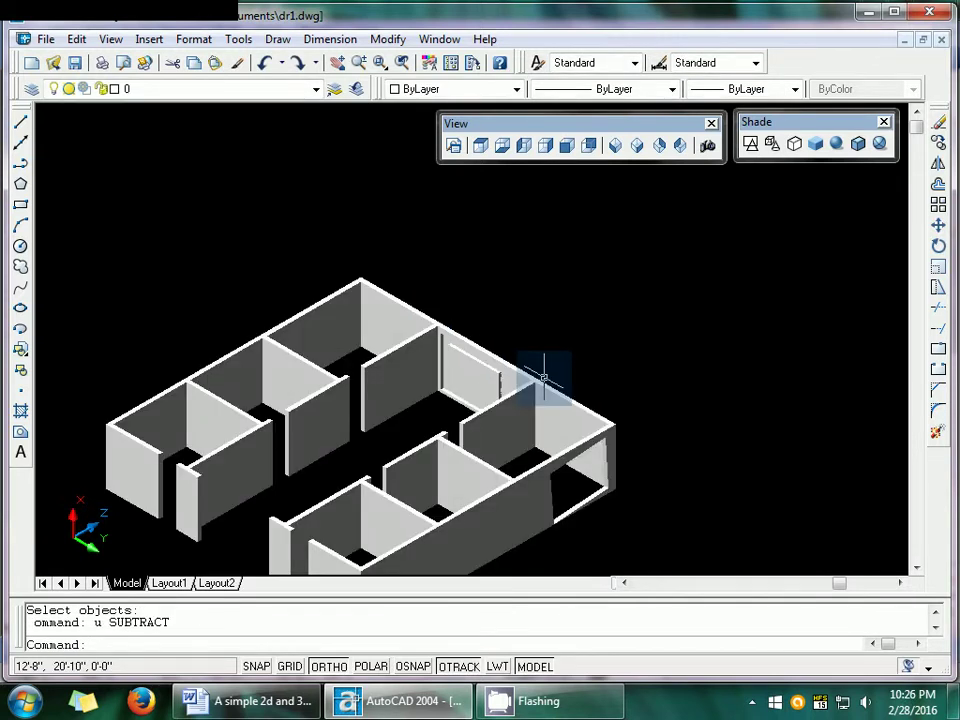
{"action": "key", "text": "Escape"}
{"action": "key", "text": "Escape"}
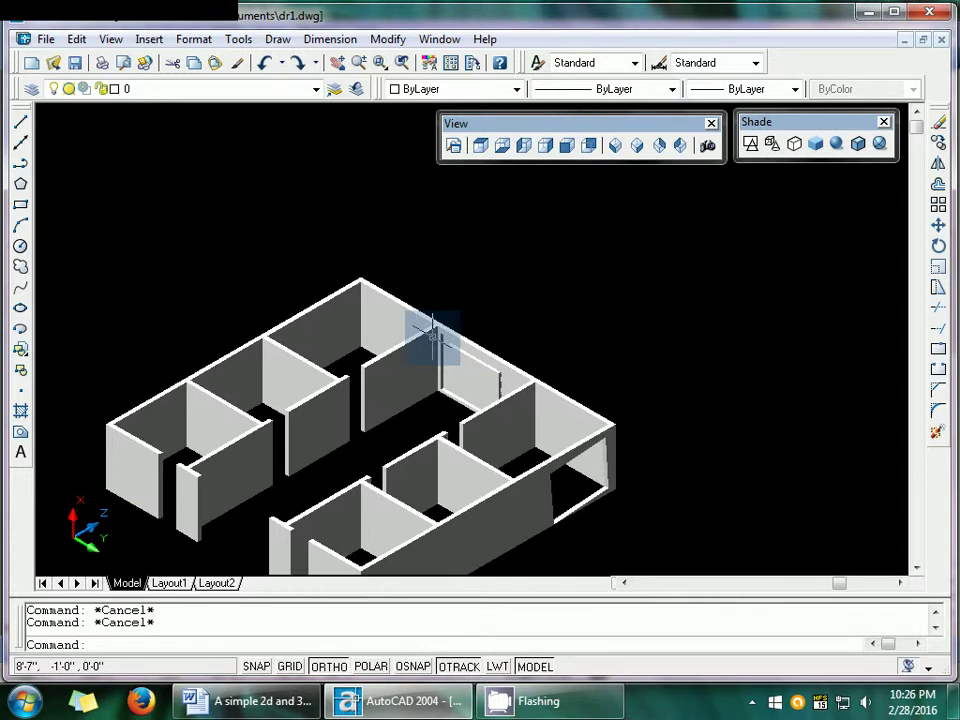
Subtract the extruded window box from the wall solid with SU
{"action": "type", "text": "su"}
{"action": "key", "text": "Return"}
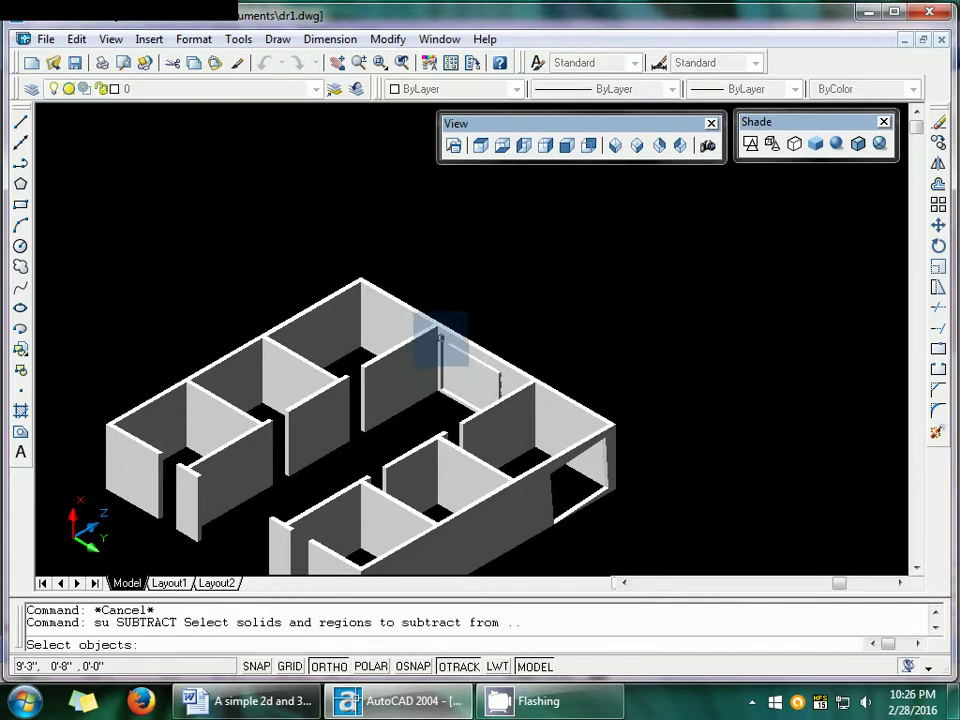
{"action": "left_click", "coordinate": [441, 342]}
{"action": "key", "text": "Return"}
{"action": "left_click", "coordinate": [468, 357]}
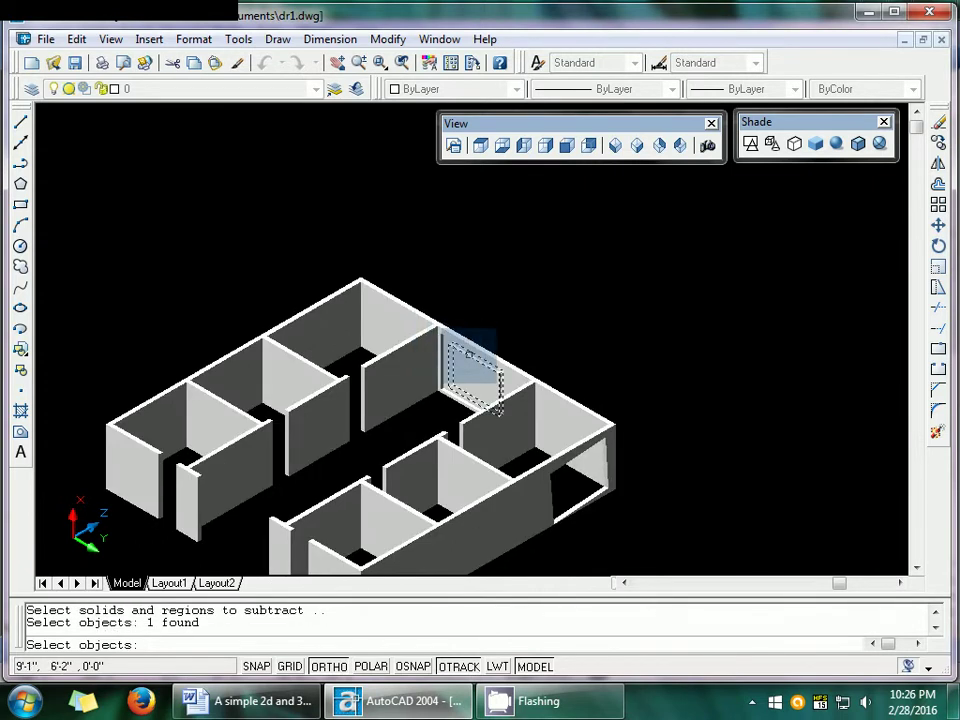
{"action": "key", "text": "Return"}
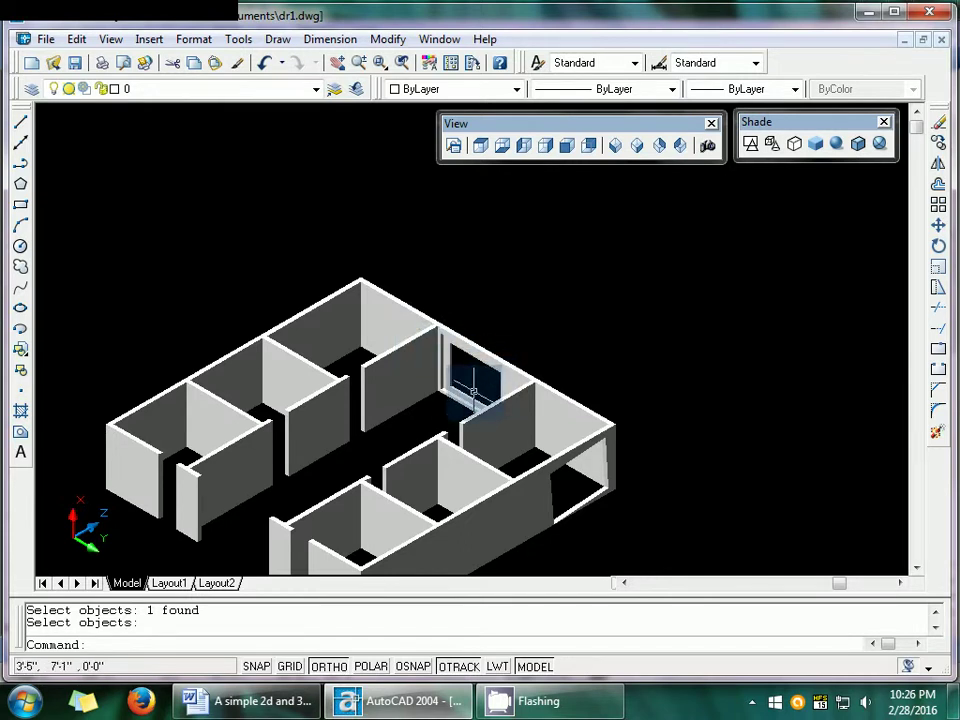
{"action": "key", "text": "Escape"}
{"action": "key", "text": "Escape"}
Zoom into the area around the new window opening to inspect it
{"action": "type", "text": "z"}
{"action": "key", "text": "Return"}
{"action": "left_click", "coordinate": [440, 336]}
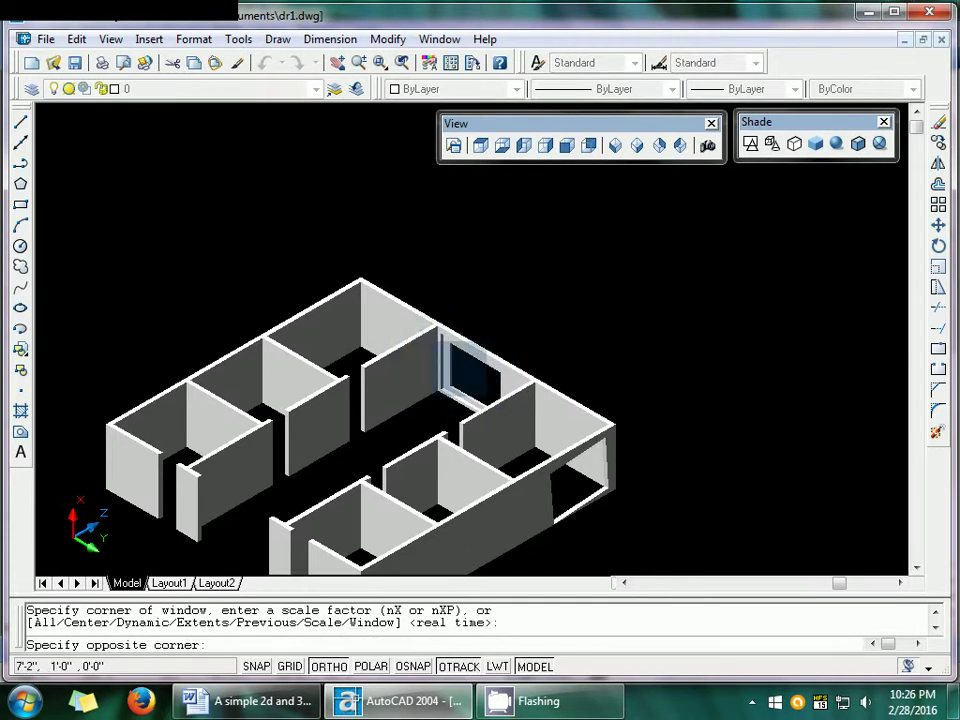
{"action": "left_click", "coordinate": [550, 442]}
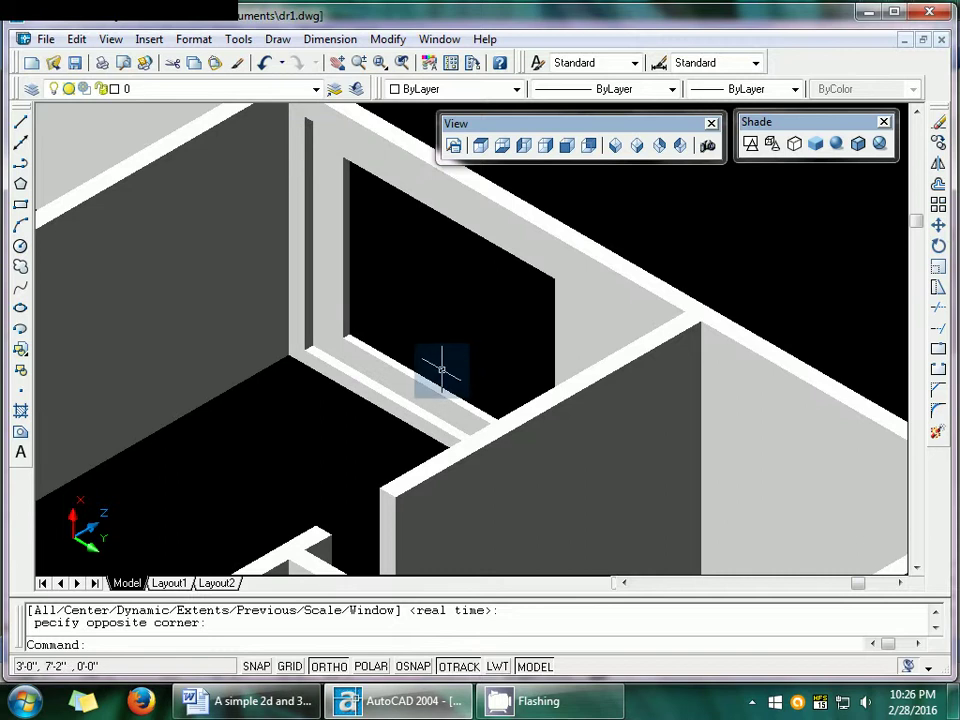
{"action": "key", "text": "Escape"}
{"action": "key", "text": "Escape"}
{"action": "scroll", "coordinate": [441, 370], "scroll_direction": "down", "scroll_amount": 5}
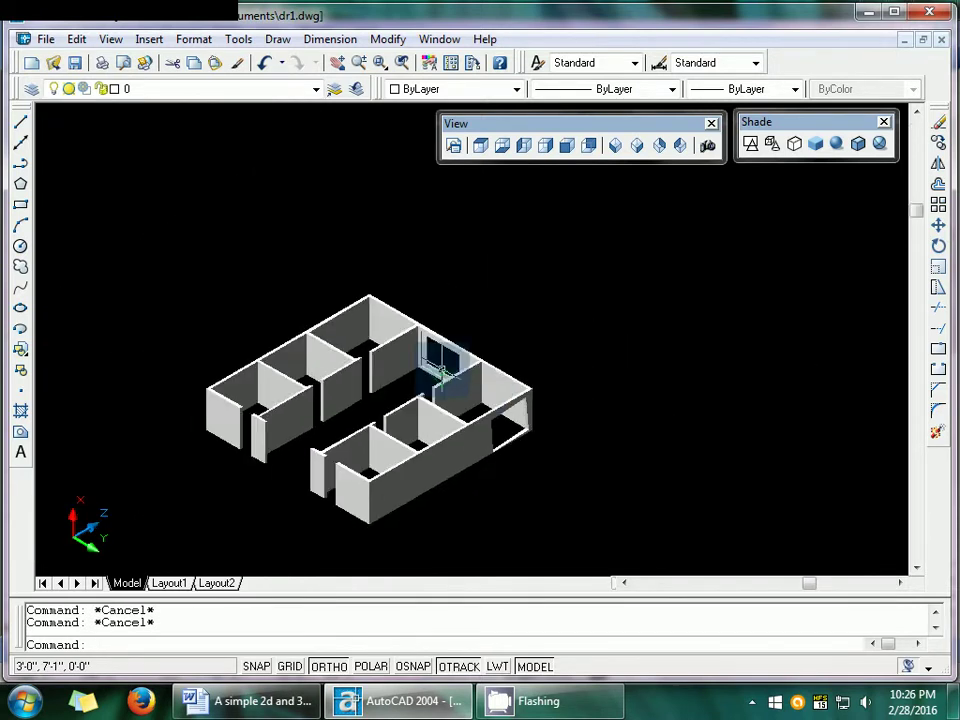
{"action": "scroll", "coordinate": [415, 385], "scroll_direction": "up", "scroll_amount": 3}
{"action": "scroll", "coordinate": [415, 385], "scroll_direction": "down", "scroll_amount": 3}
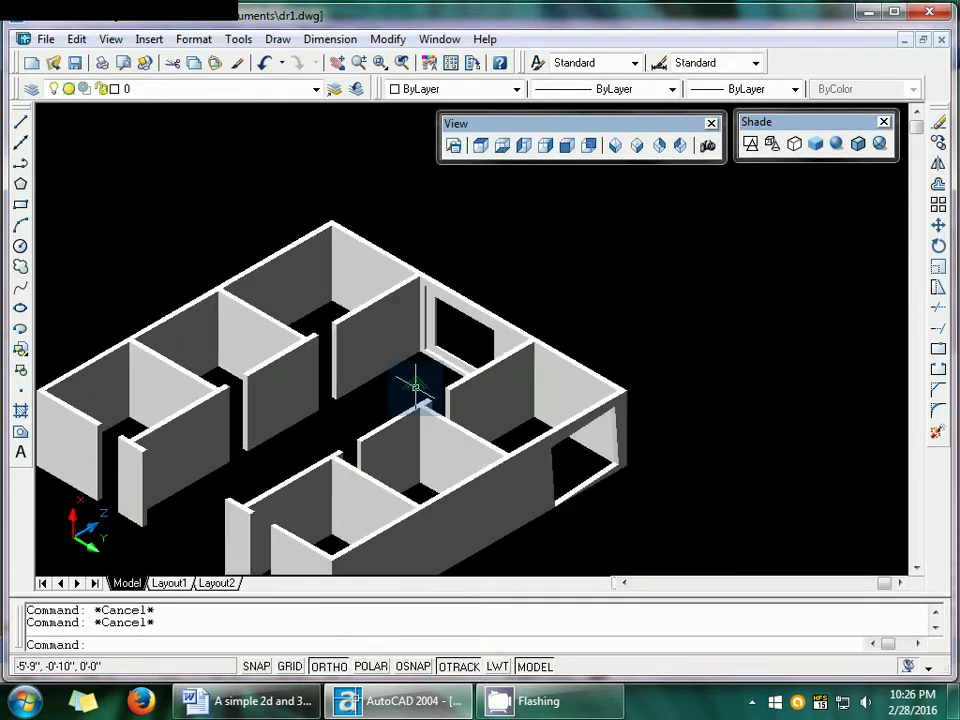